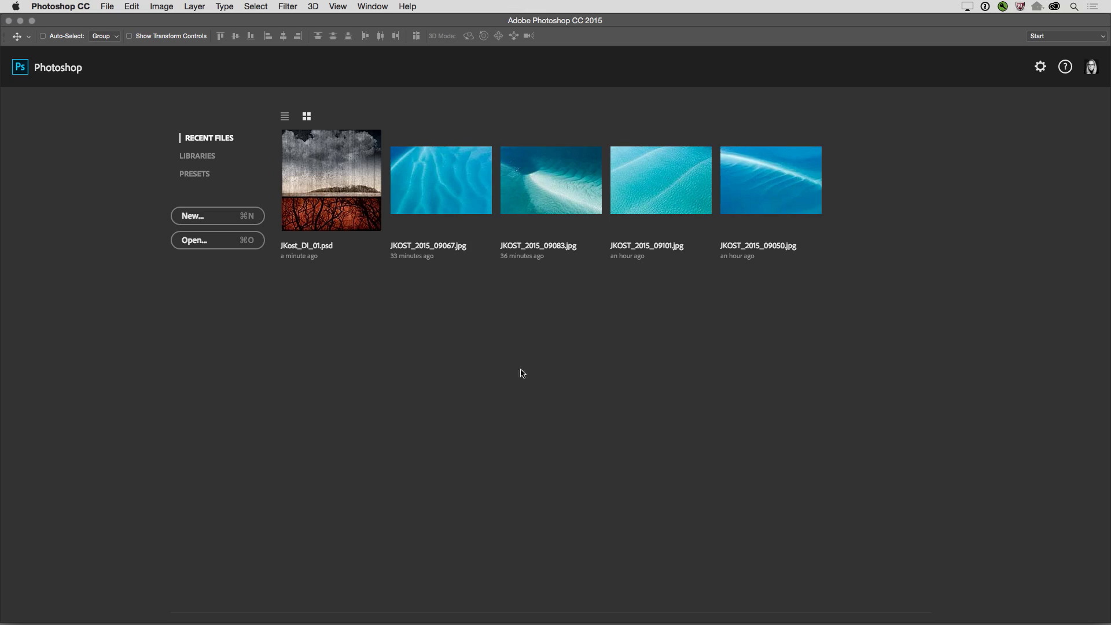
# Create a new document from the Postcard 4 in x 6 in (Artboard) preset at 300 ppi
pyautogui.click(240, 214)
pyautogui.click(470, 212)
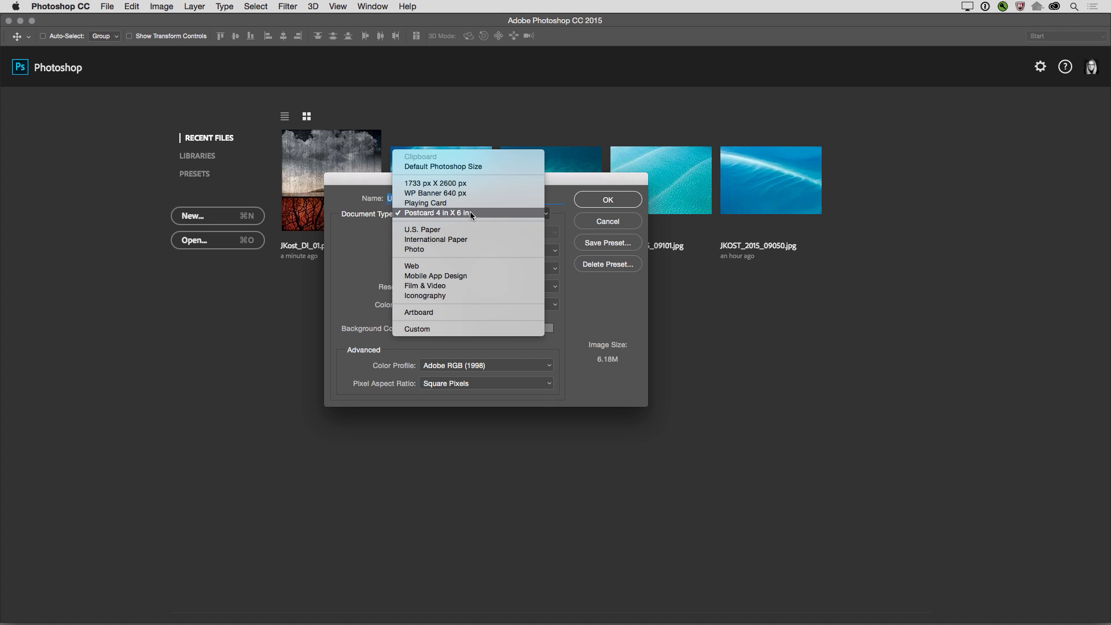
pyautogui.click(469, 313)
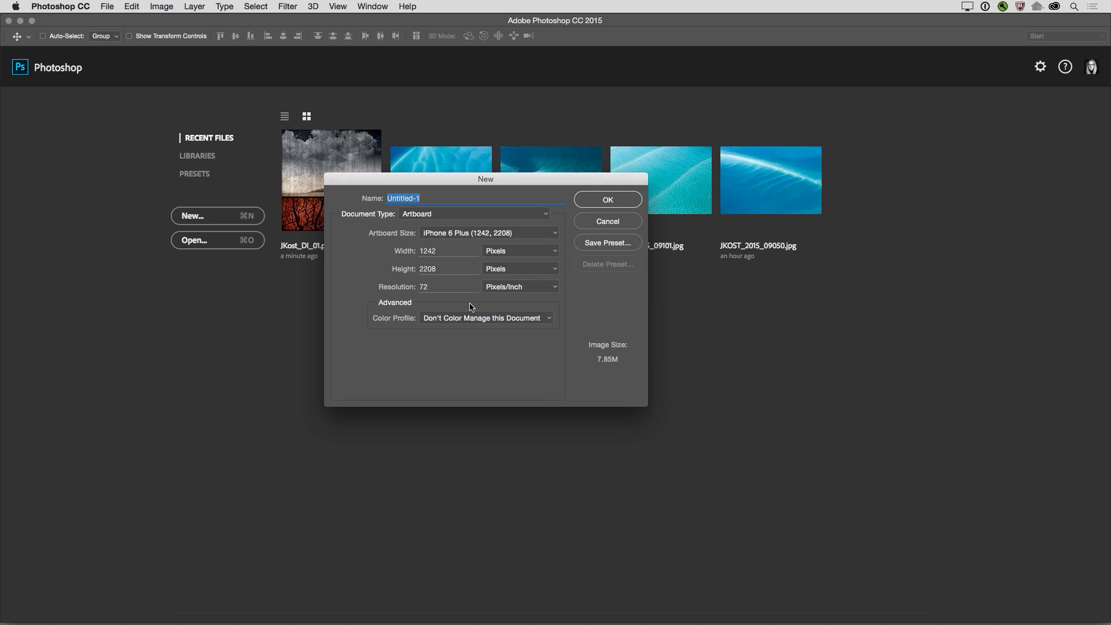
pyautogui.click(484, 233)
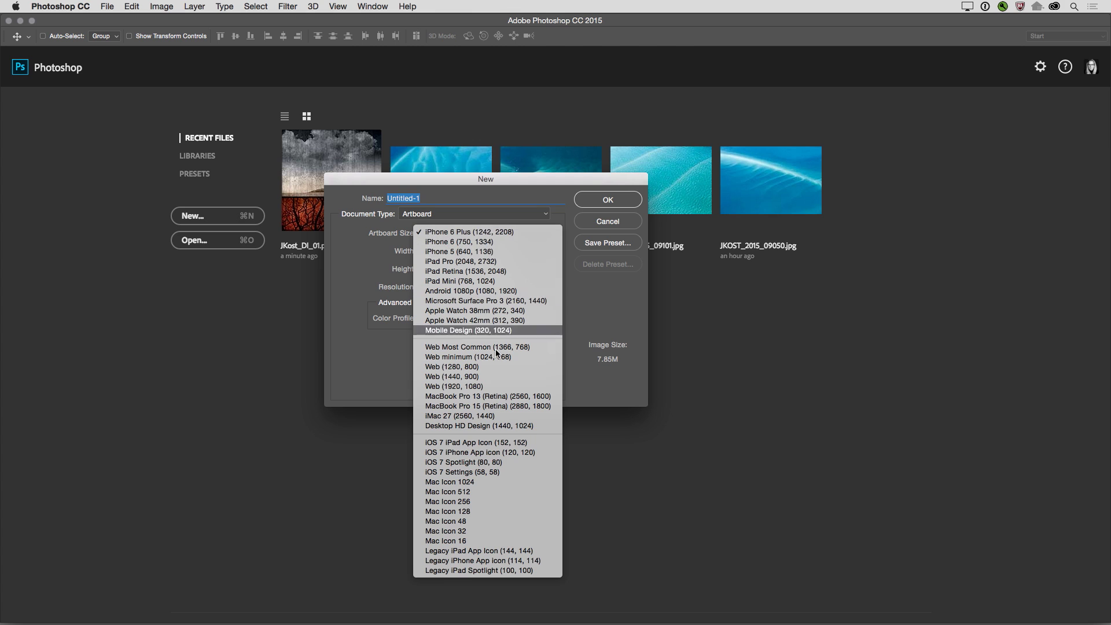
pyautogui.click(519, 233)
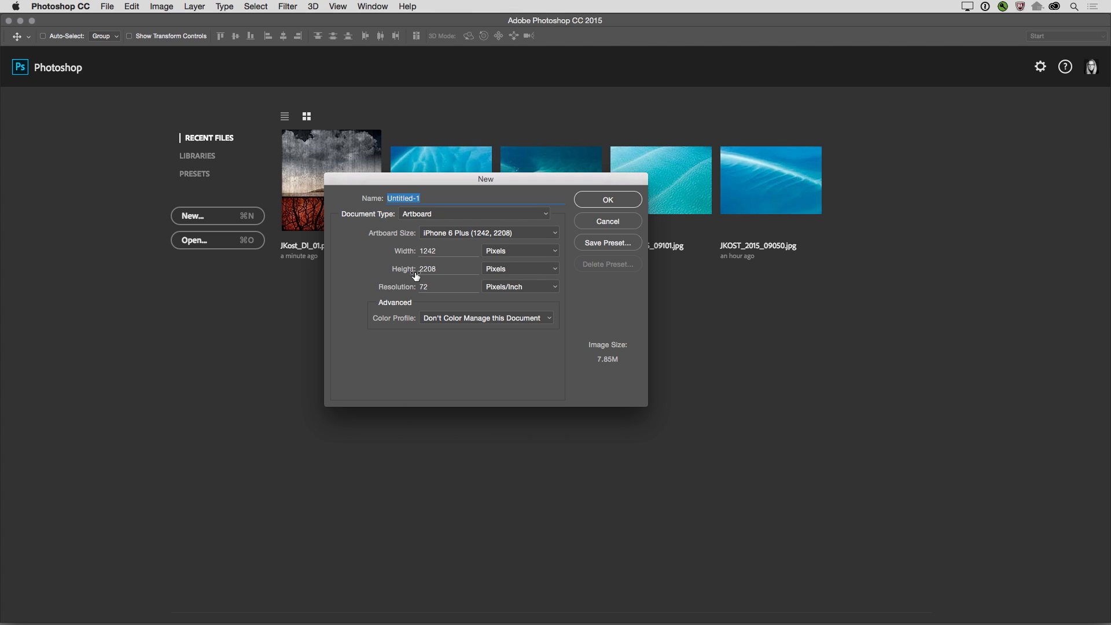
pyautogui.click(459, 215)
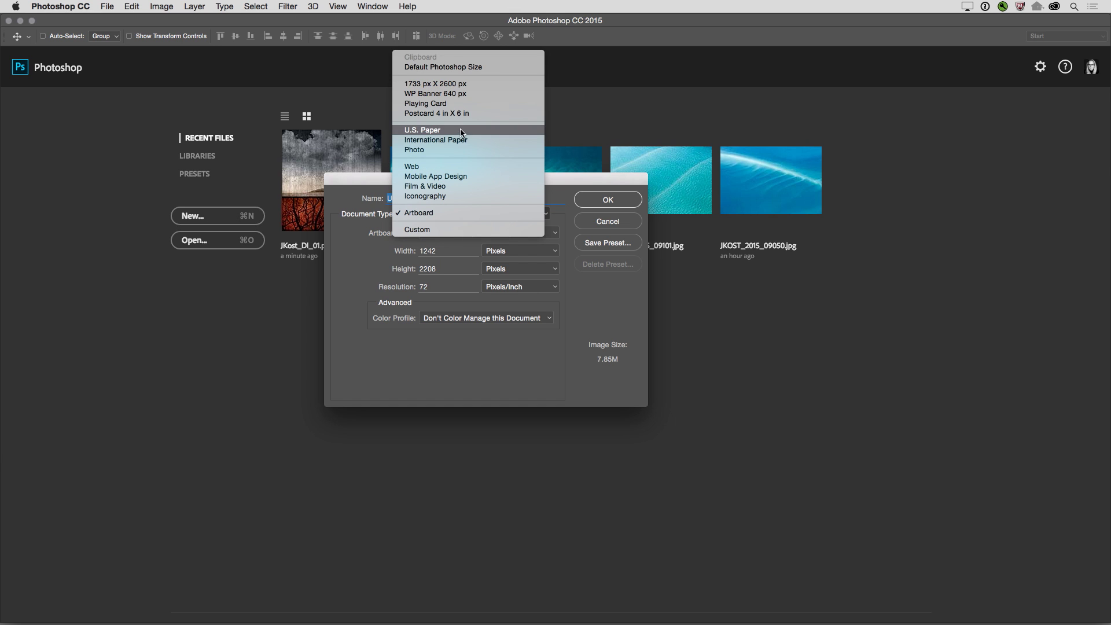
pyautogui.click(457, 113)
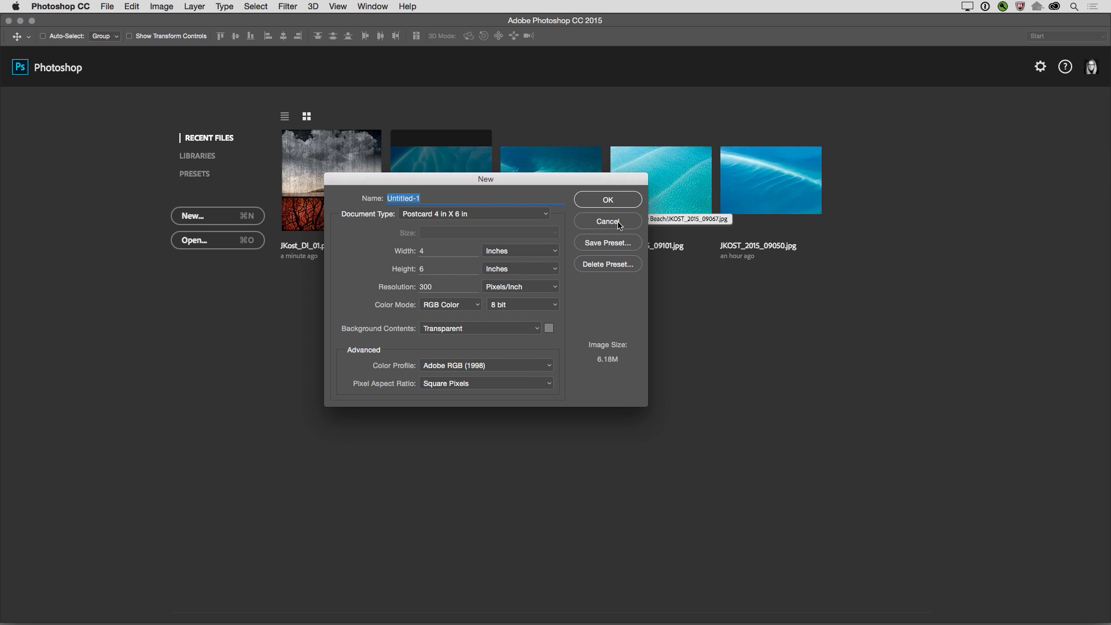
pyautogui.click(616, 200)
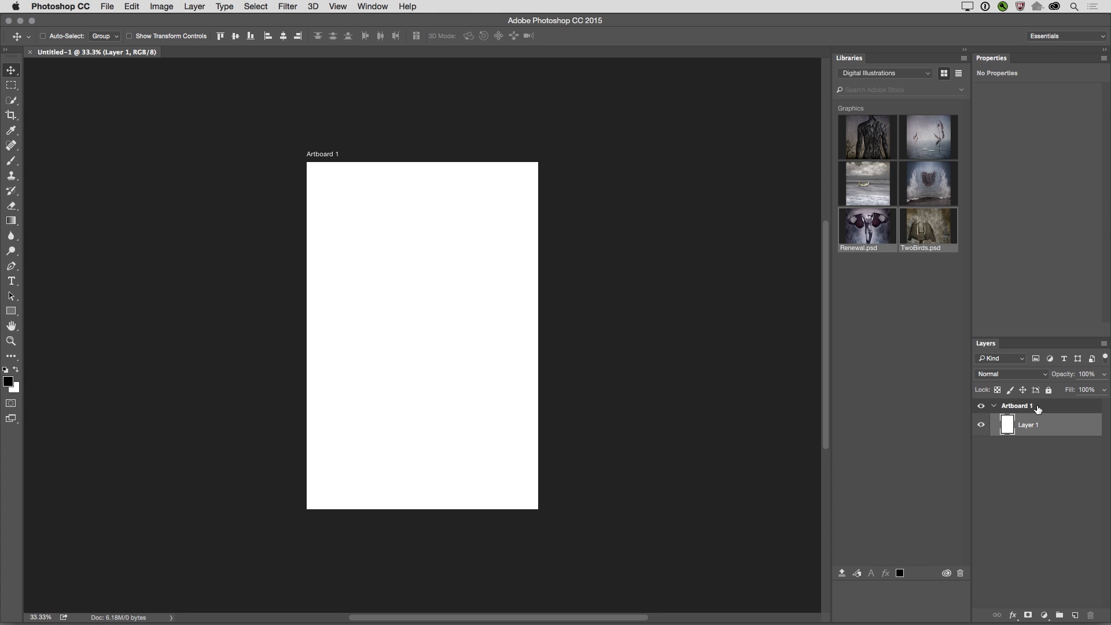
# Rename Artboard 1 in the Layers panel to 'Postcard Front'
pyautogui.press('super+minus')
pyautogui.press('super+minus')
pyautogui.press('super+minus')
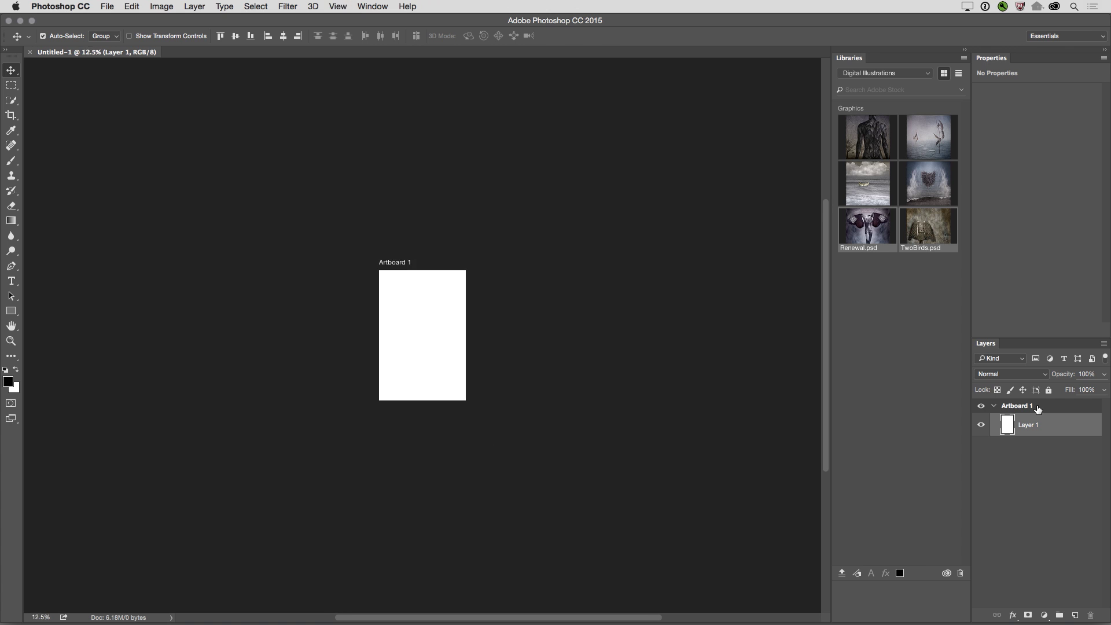
pyautogui.press('super+minus')
pyautogui.press('super+minus')
pyautogui.press('super+minus')
pyautogui.press('super+minus')
pyautogui.press('super+minus')
pyautogui.press('super+minus')
pyautogui.press('super+minus')
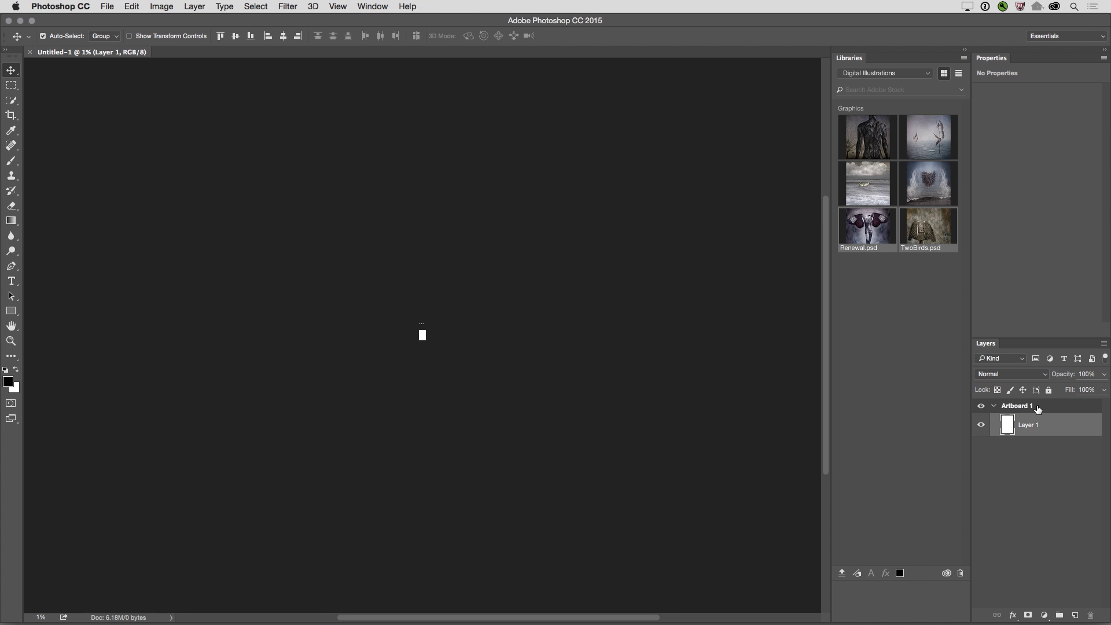
pyautogui.press('super+minus')
pyautogui.press('super+0')
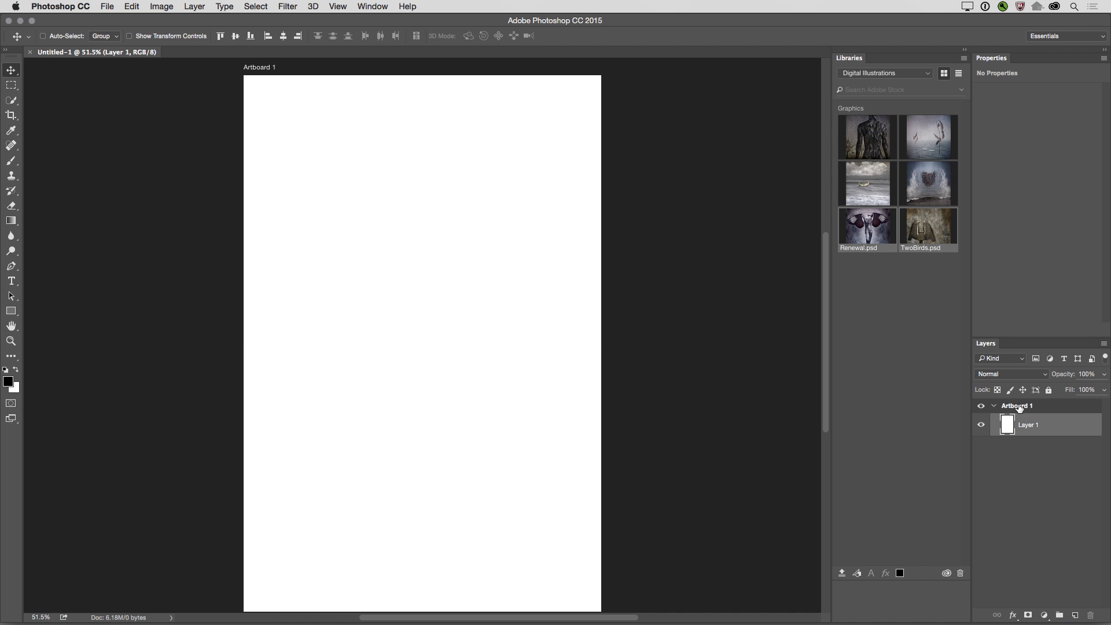
pyautogui.doubleClick(1020, 407)
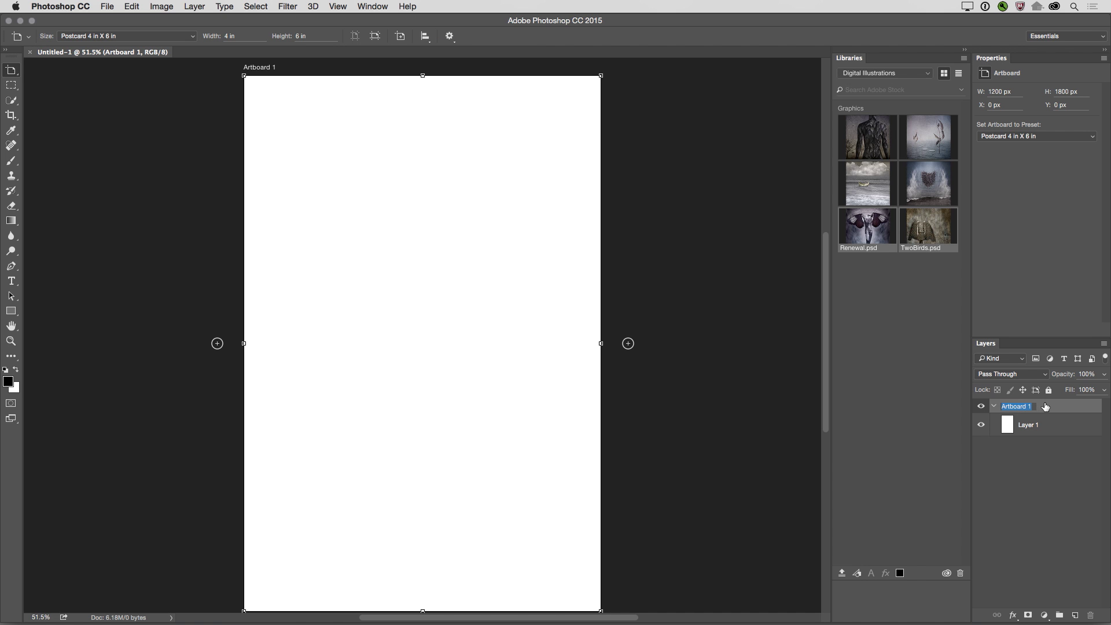
pyautogui.write('Postcard Front')
pyautogui.press('Return')
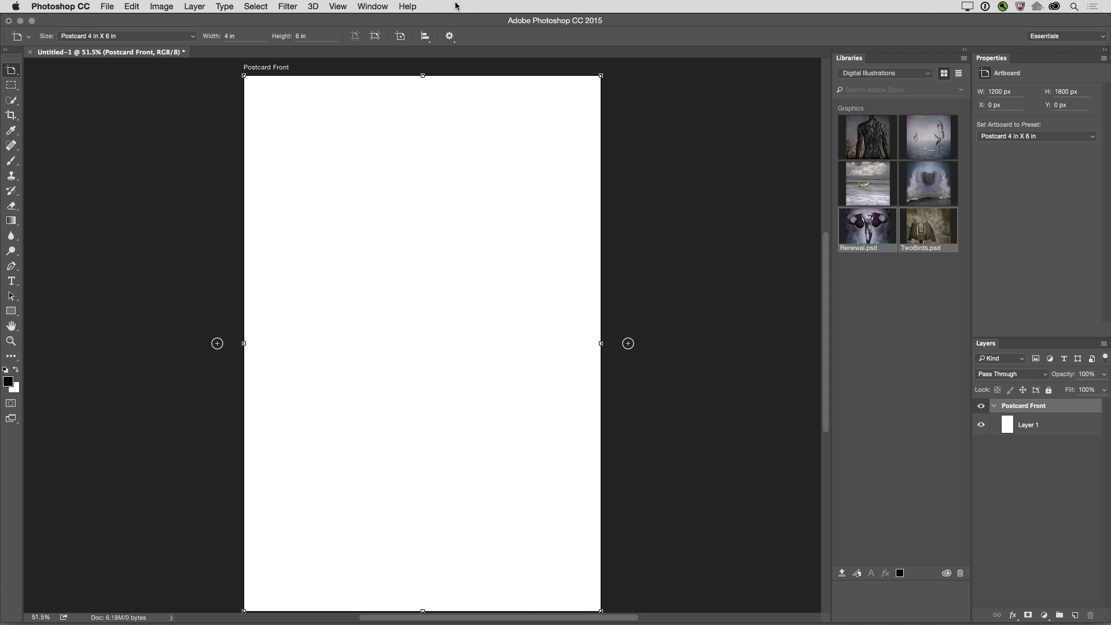
# Add a 2-column, 3-row guide layout with 0.1 in margins to the selected artboard
pyautogui.click(339, 6)
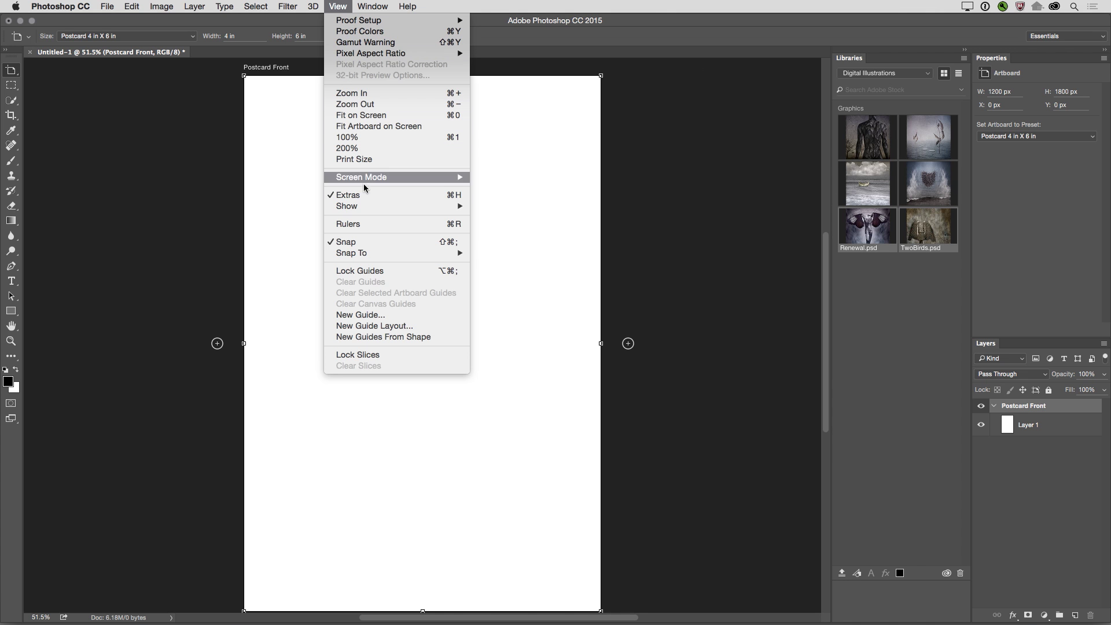
pyautogui.click(414, 327)
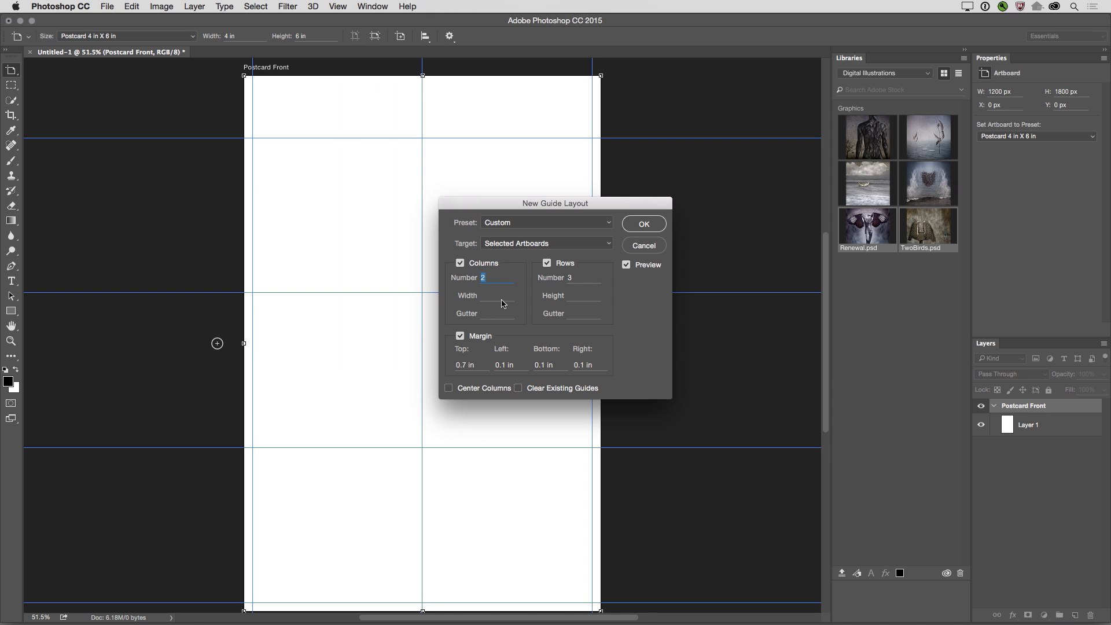
pyautogui.click(520, 245)
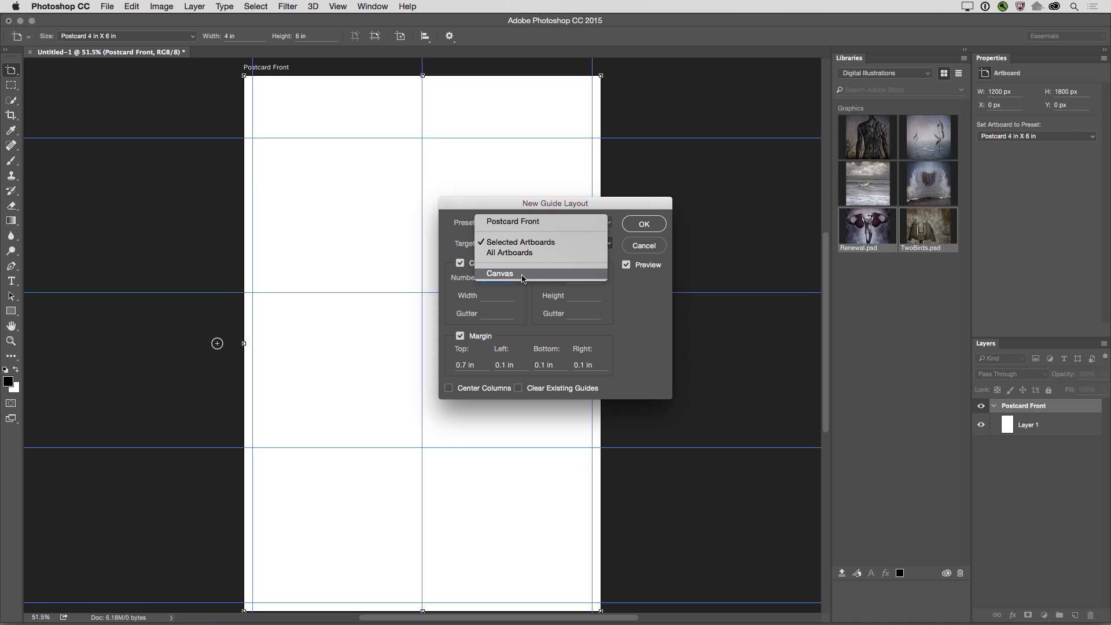
pyautogui.click(524, 246)
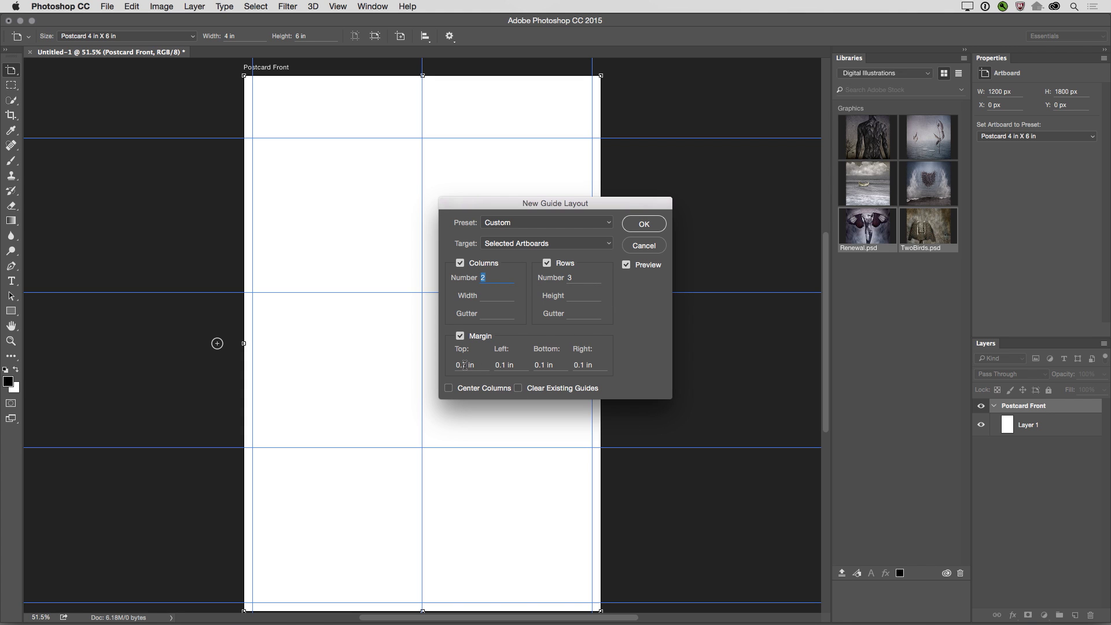
pyautogui.click(466, 365)
pyautogui.write('.1')
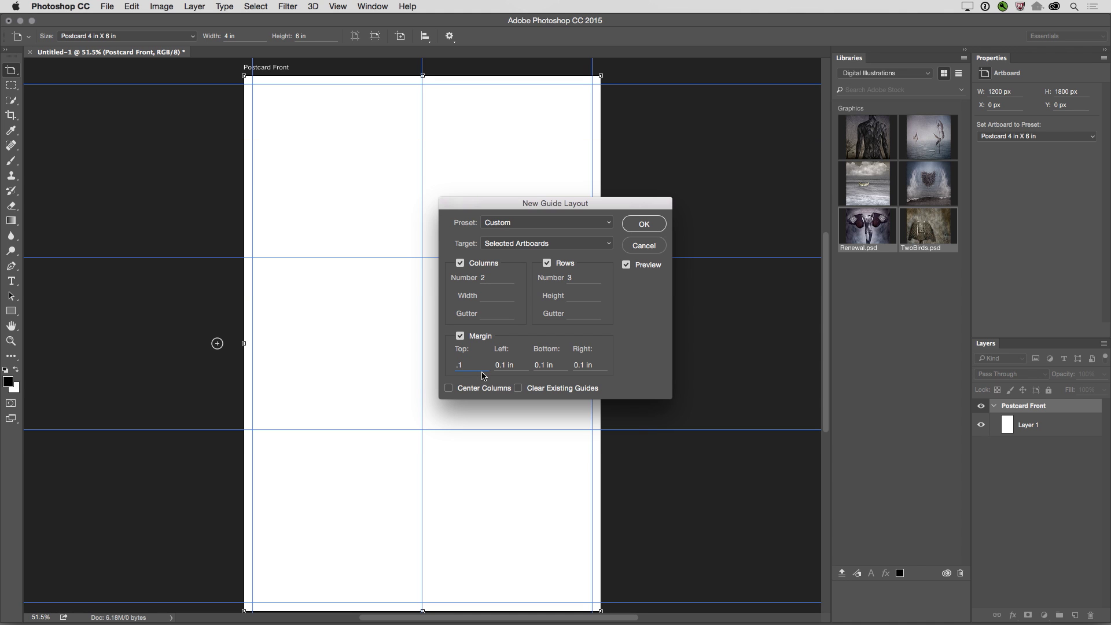
pyautogui.click(641, 223)
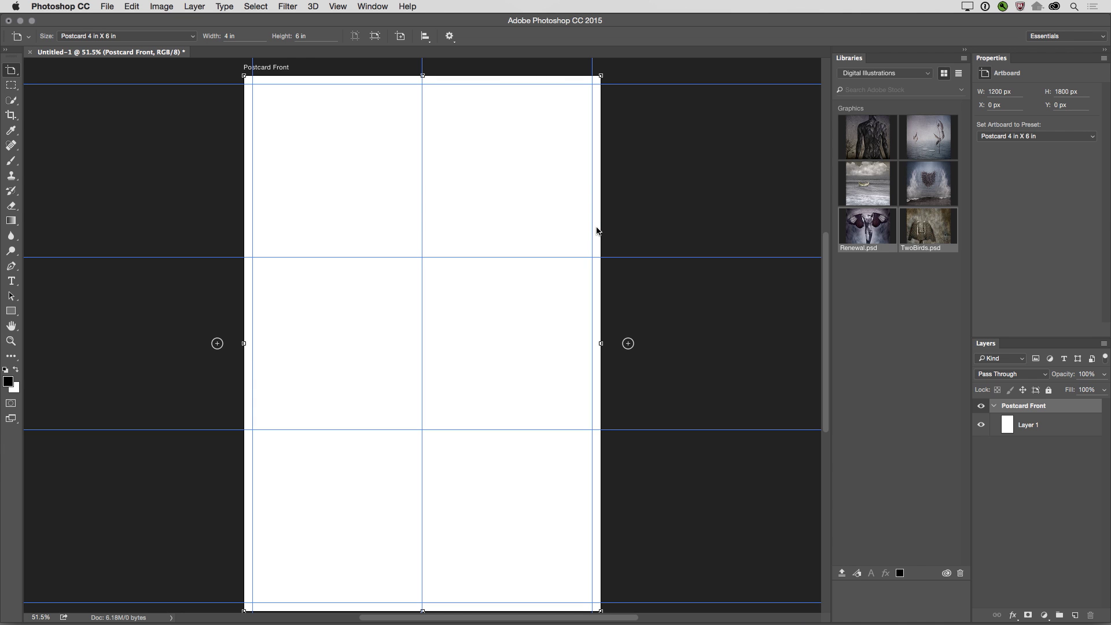
# Copy the Background photo from JKost_DI_01.psd into Untitled-1, then close JKost_DI_01.psd
pyautogui.press('super+alt+o')
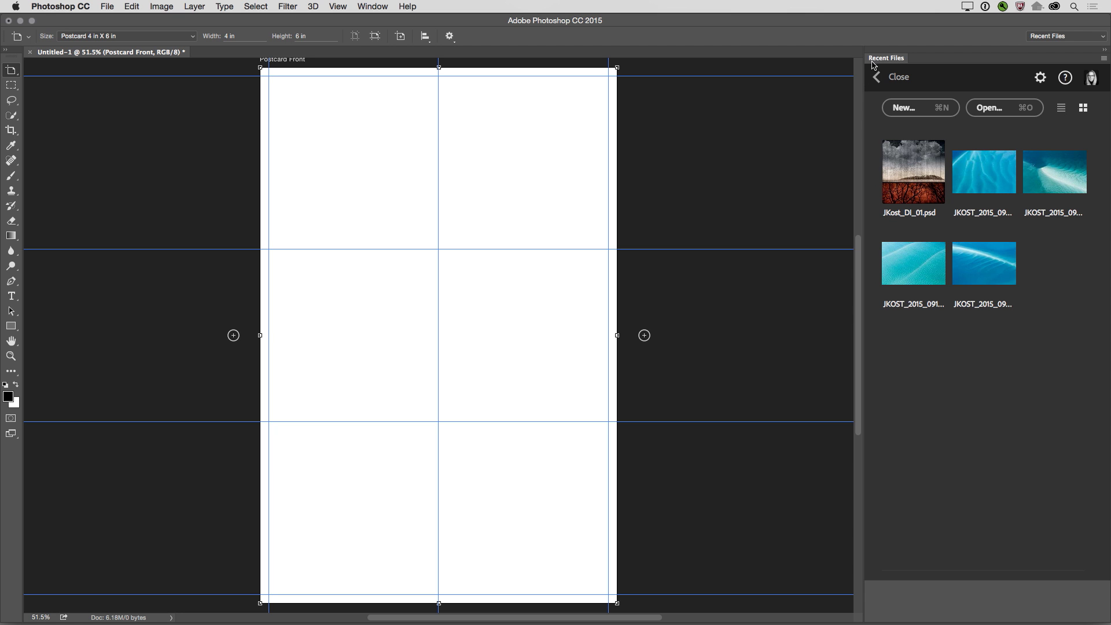
pyautogui.click(915, 181)
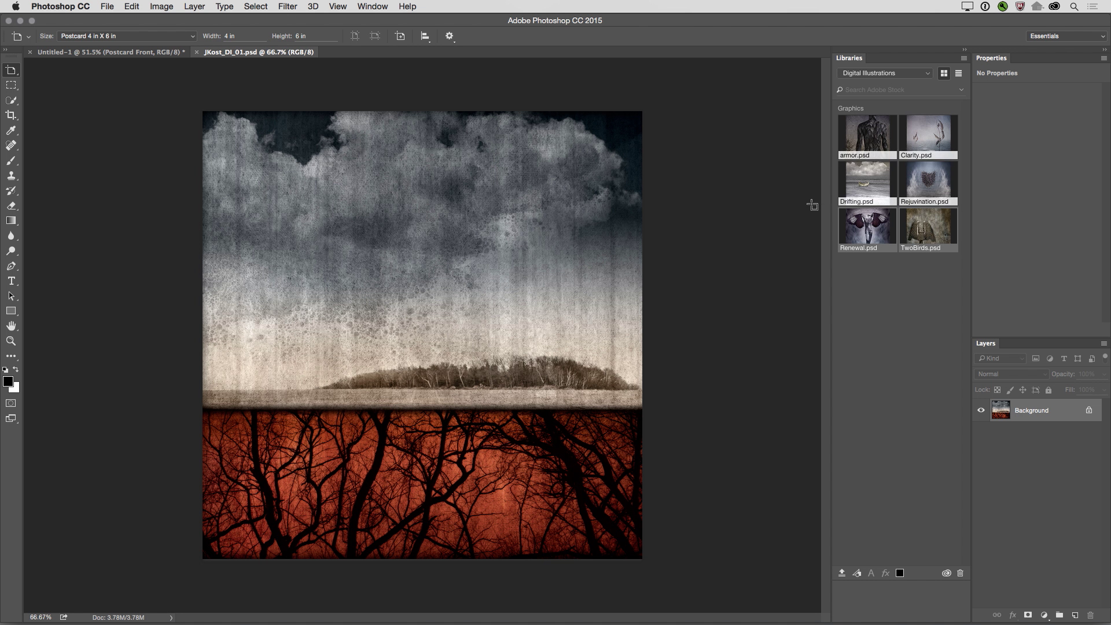
pyautogui.press('super+alt+2')
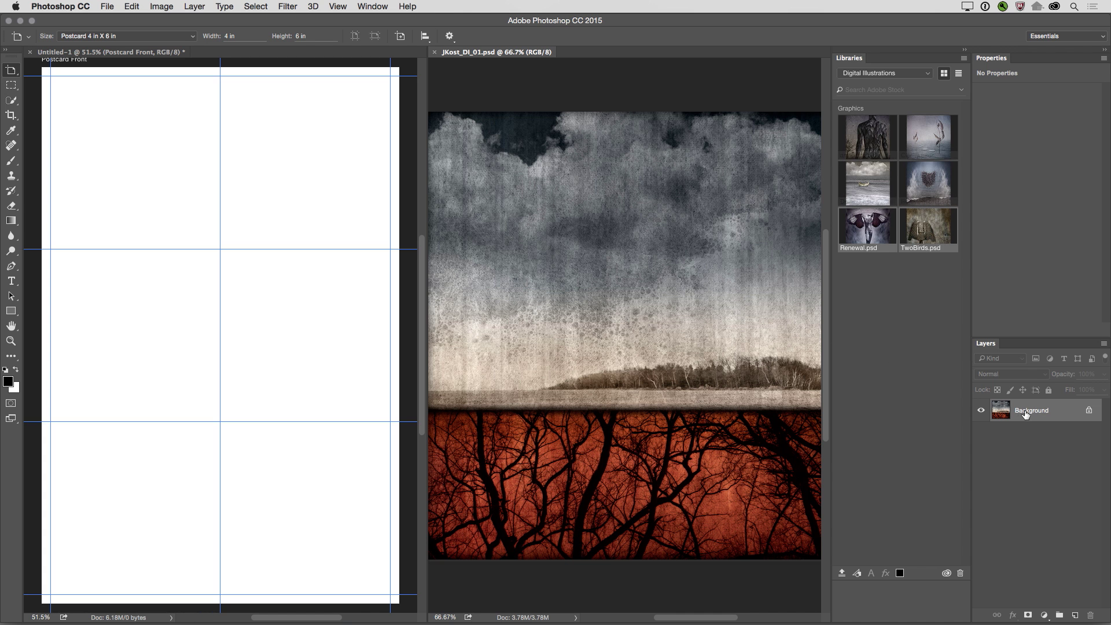
pyautogui.moveTo(1025, 412); pyautogui.dragTo(282, 213)
pyautogui.click(568, 256)
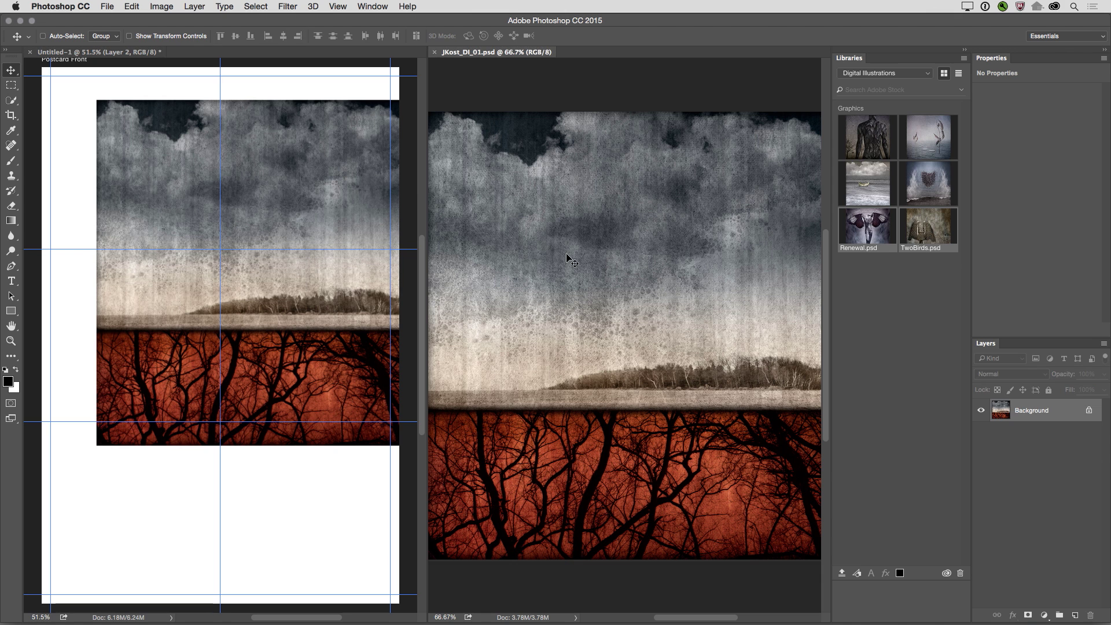
pyautogui.press('super+w')
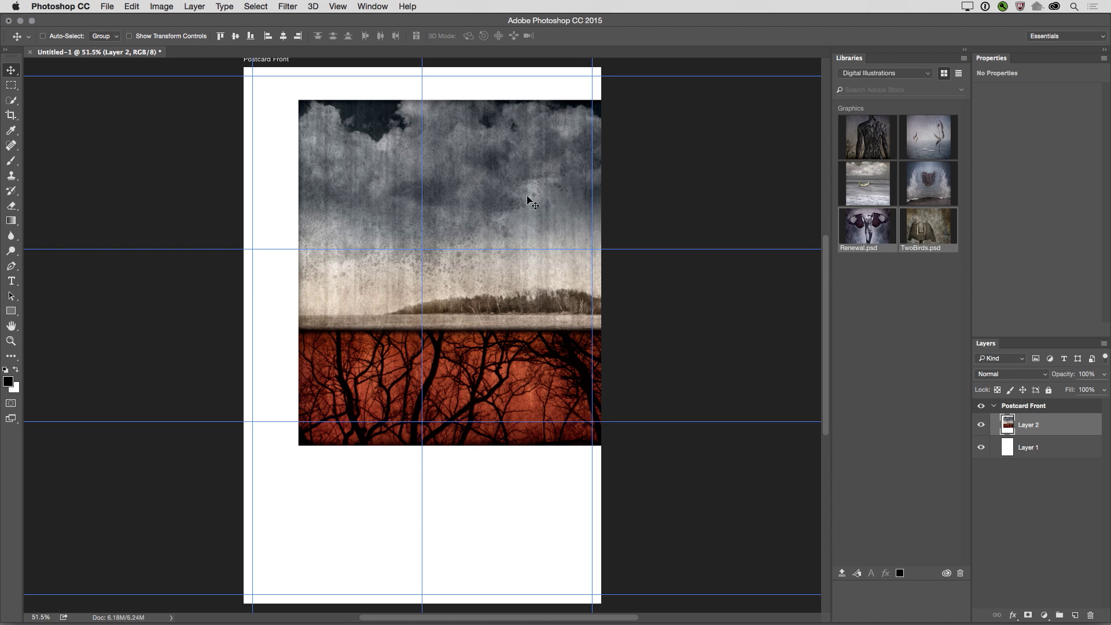
# Drag the cloud-and-trees photo until it lands back inside the Postcard Front artboard
pyautogui.moveTo(526, 198); pyautogui.dragTo(556, 188)
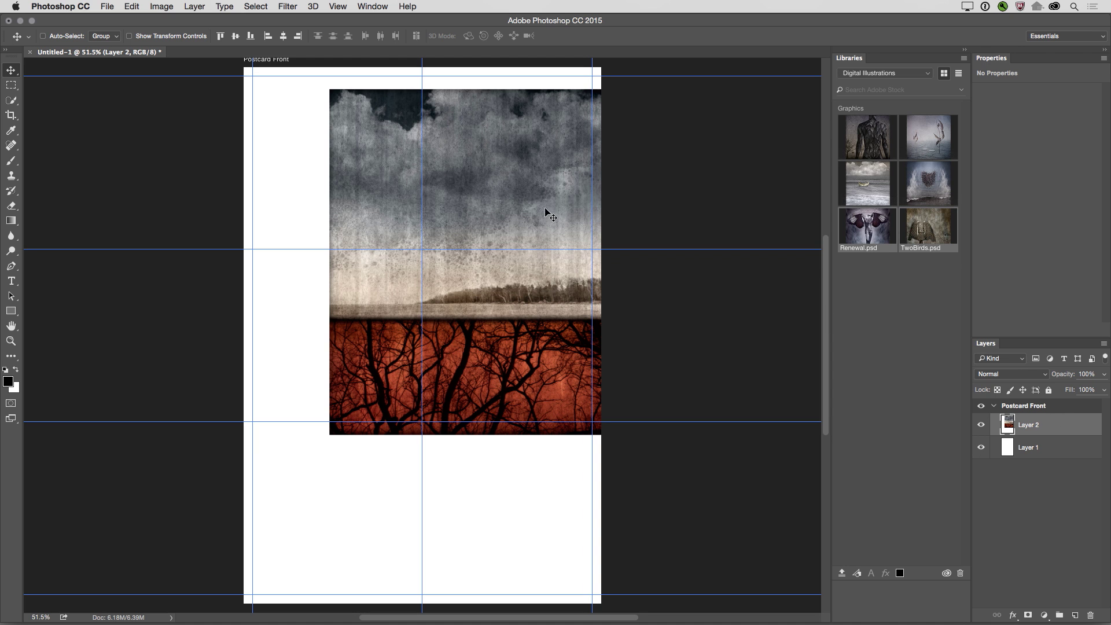
pyautogui.moveTo(470, 202); pyautogui.dragTo(762, 192)
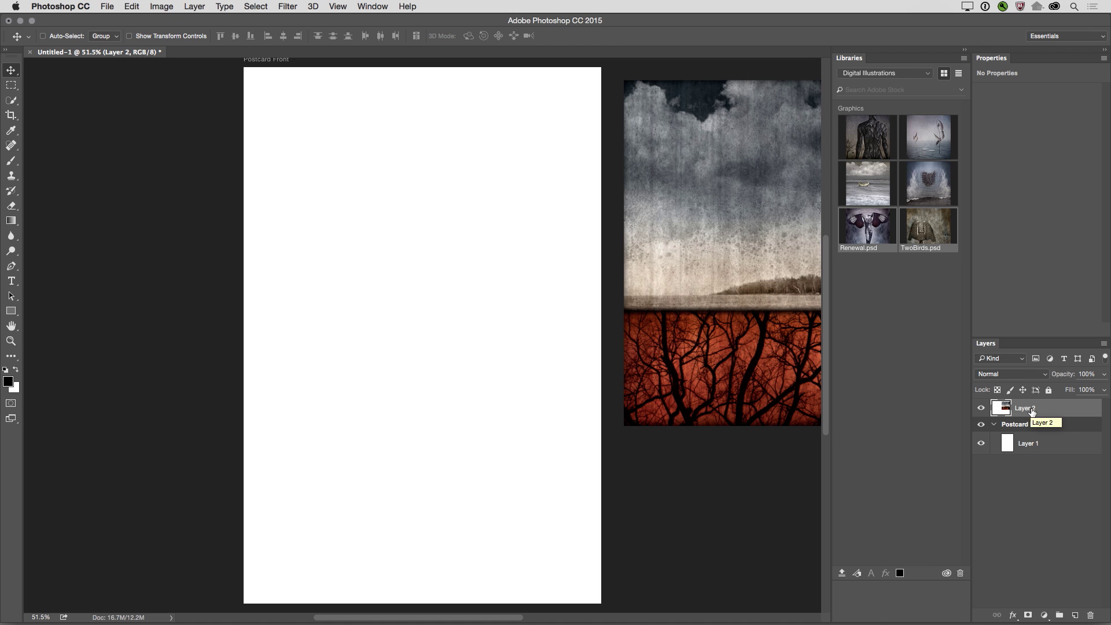
pyautogui.moveTo(775, 273); pyautogui.dragTo(442, 293)
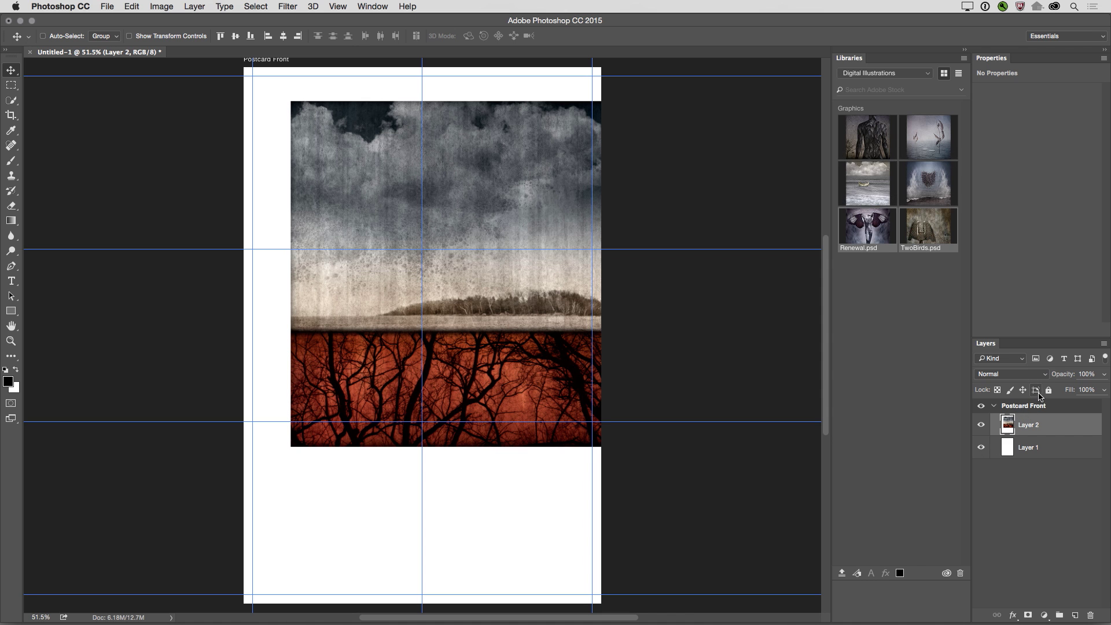
# Lock Layer 2 against auto-nesting and move the photo lower on Postcard Front
pyautogui.click(1035, 391)
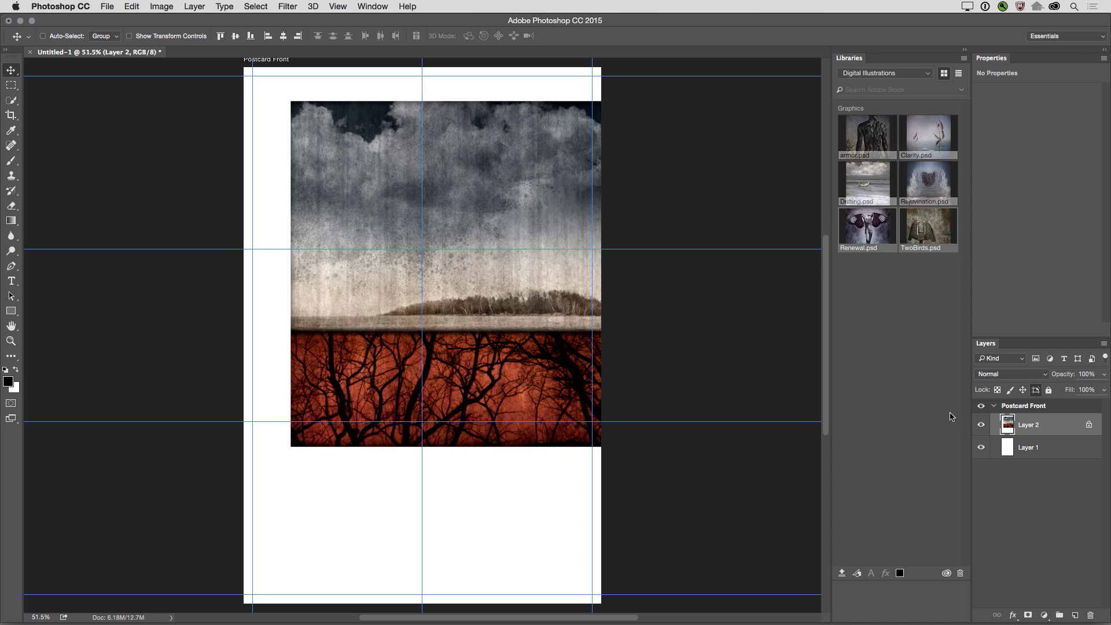
pyautogui.moveTo(353, 280); pyautogui.dragTo(681, 289)
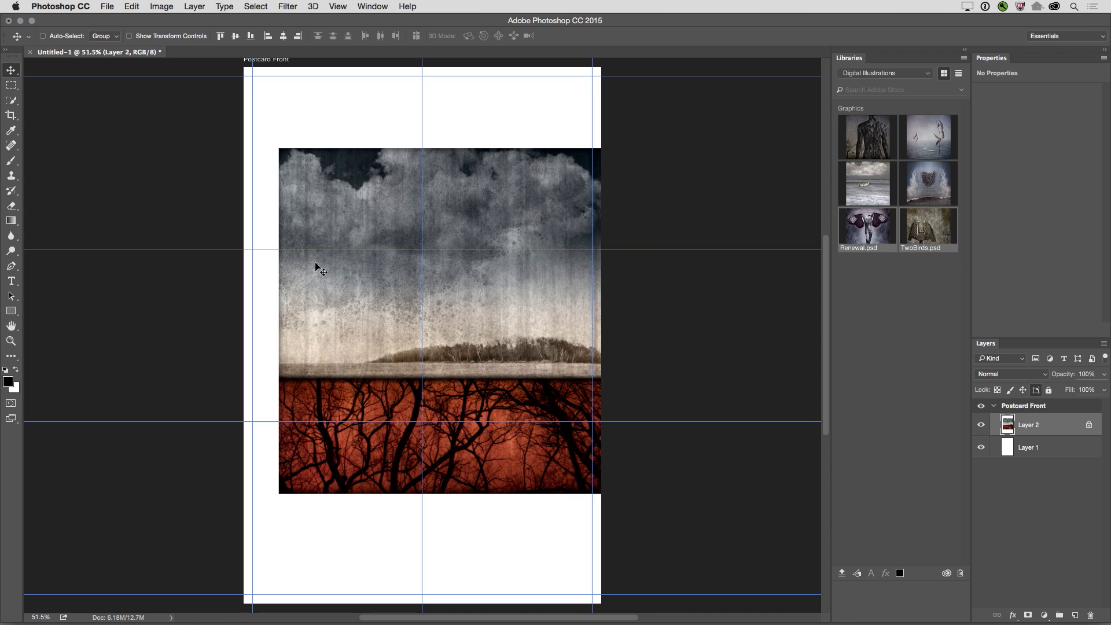
# Centre the photo horizontally and vertically, then drag it up to the top guide
pyautogui.click(284, 41)
pyautogui.click(237, 38)
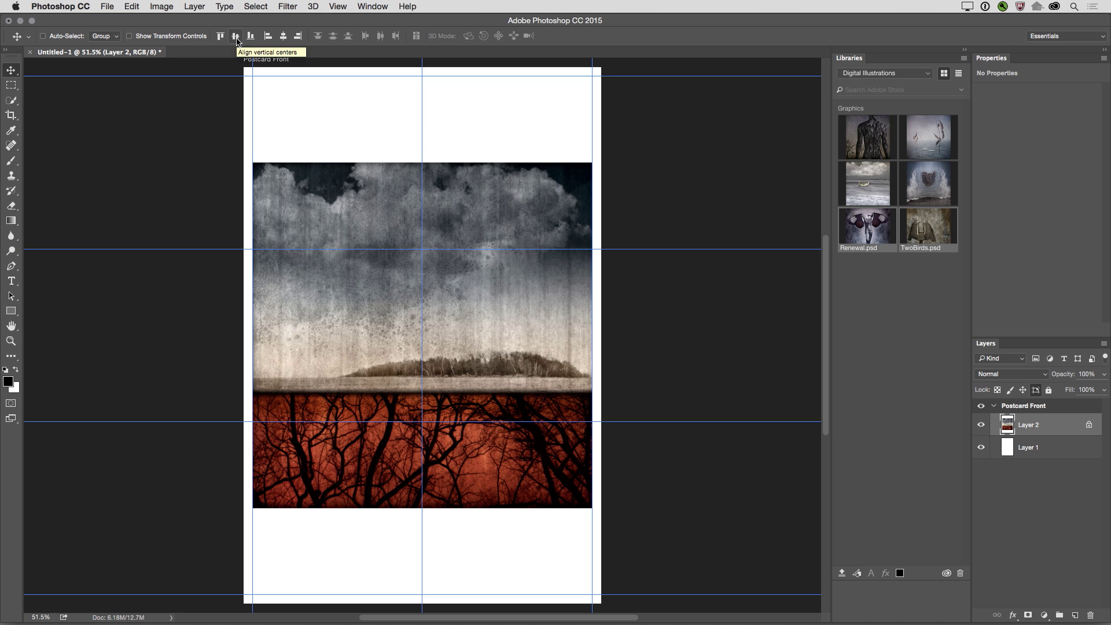
pyautogui.moveTo(338, 208); pyautogui.dragTo(338, 126)
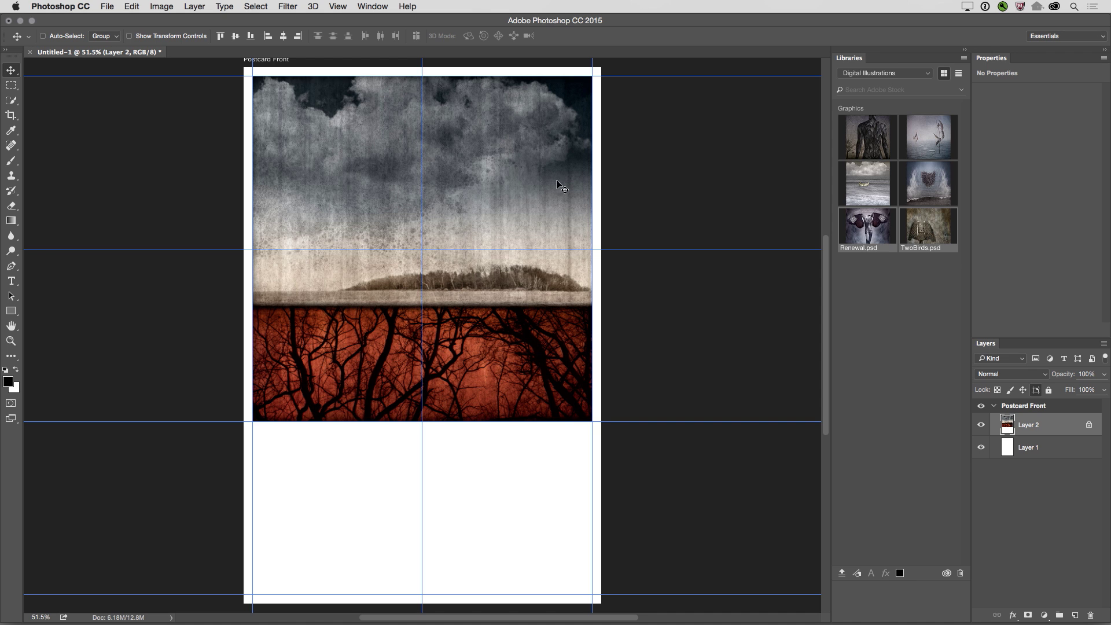
# From the Postcard library, place the name-and-title graphic just below the photo
pyautogui.click(870, 74)
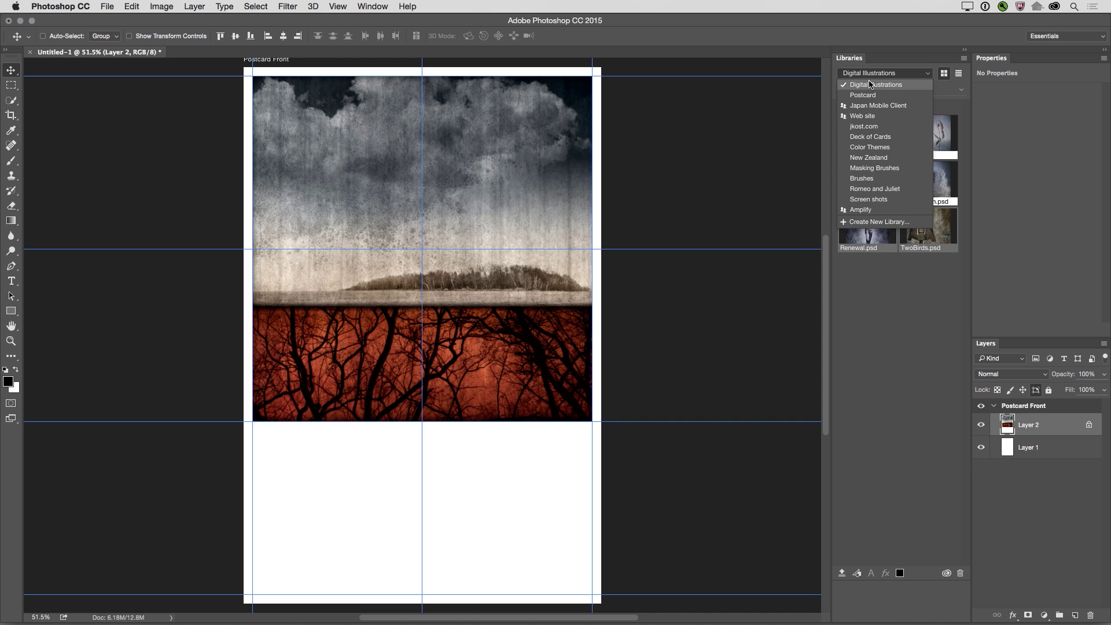
pyautogui.click(873, 95)
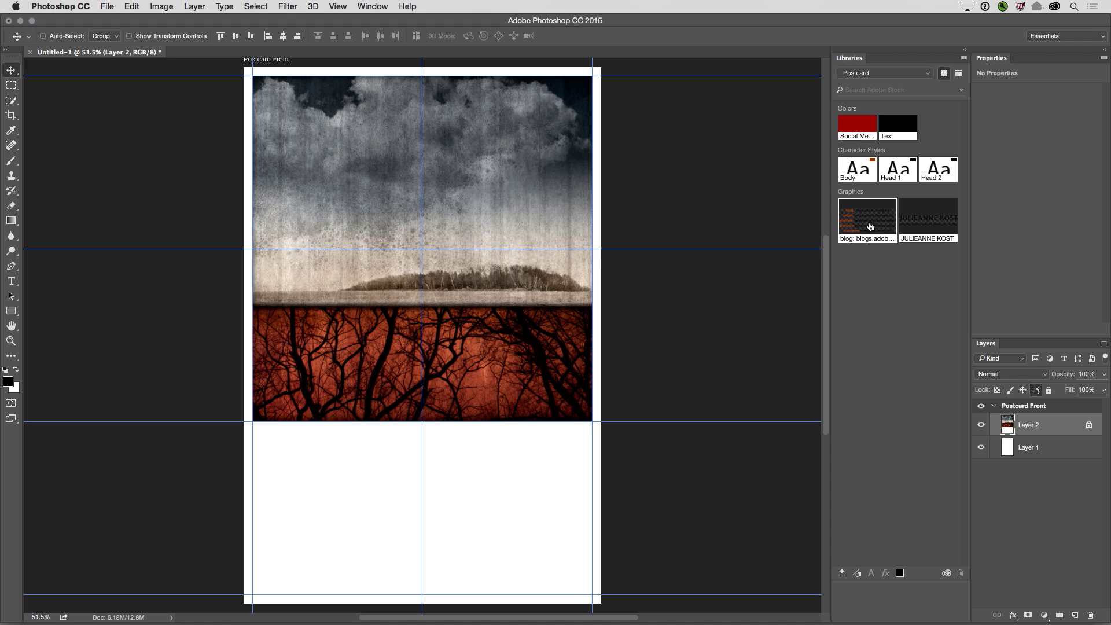
pyautogui.moveTo(928, 220); pyautogui.dragTo(455, 458)
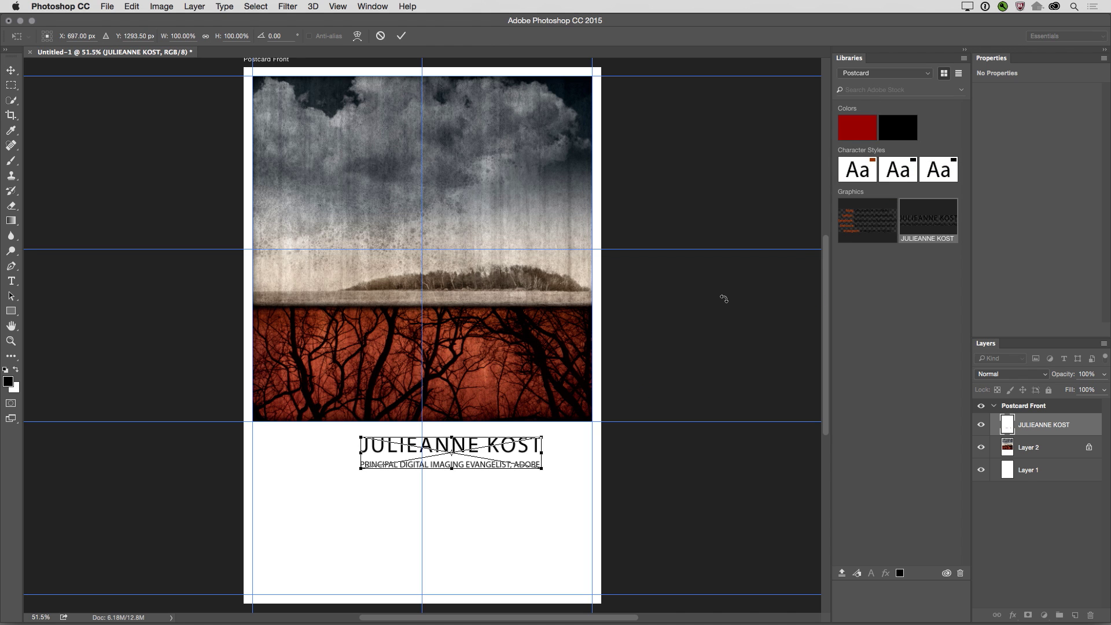
pyautogui.press('Return')
pyautogui.moveTo(466, 460); pyautogui.dragTo(444, 481)
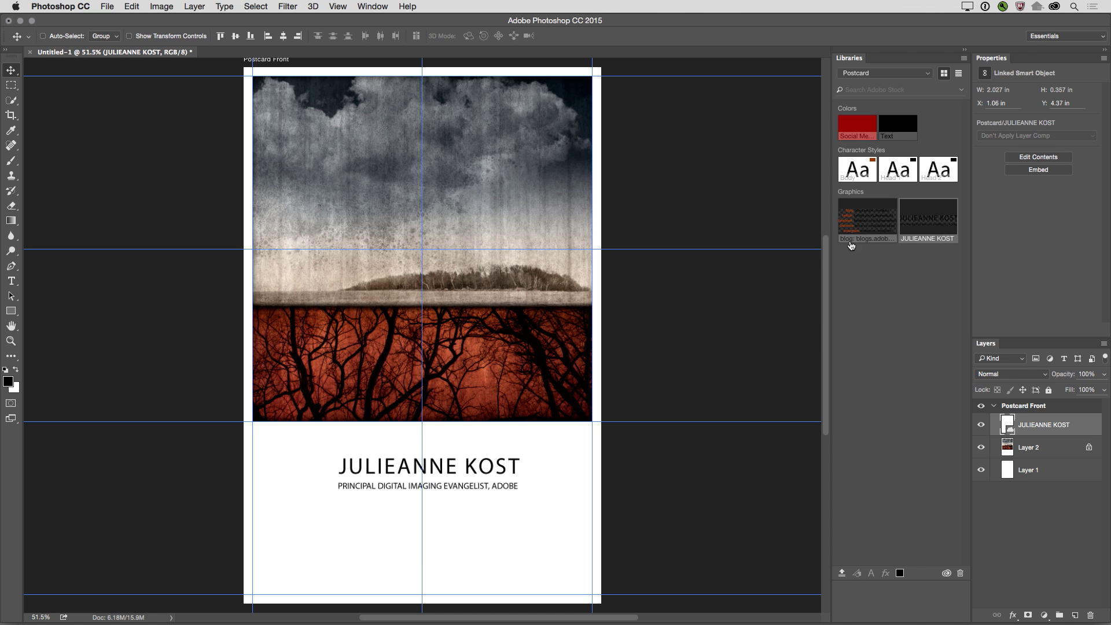
# Place the social links graphic from the Postcard library beneath the name heading
pyautogui.moveTo(852, 246); pyautogui.dragTo(423, 566)
pyautogui.press('Return')
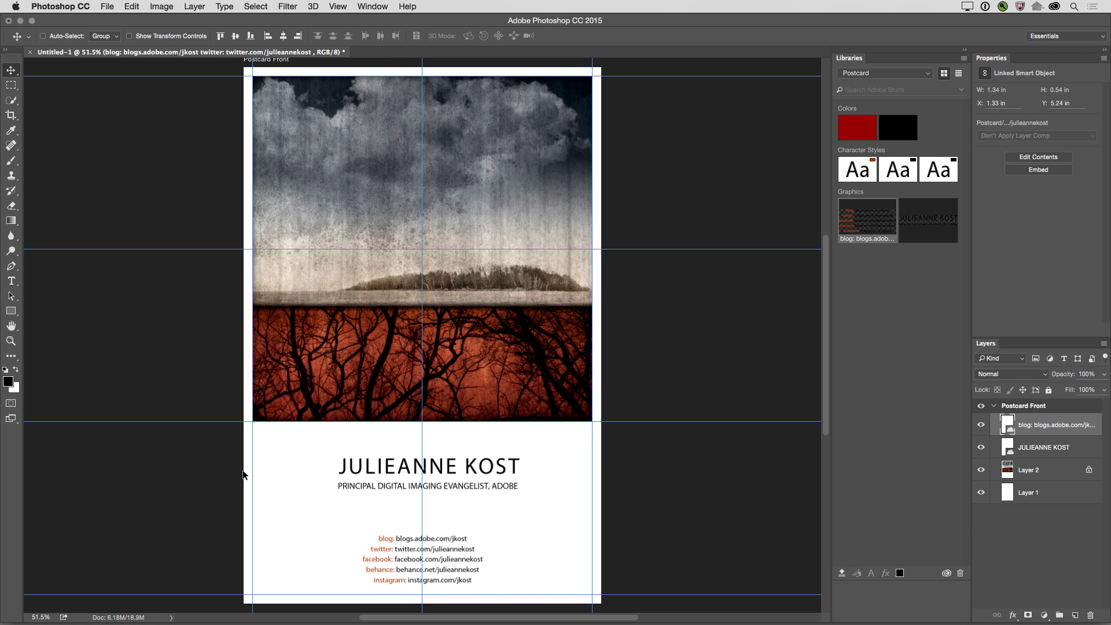
pyautogui.hotkey('shift', 'v')
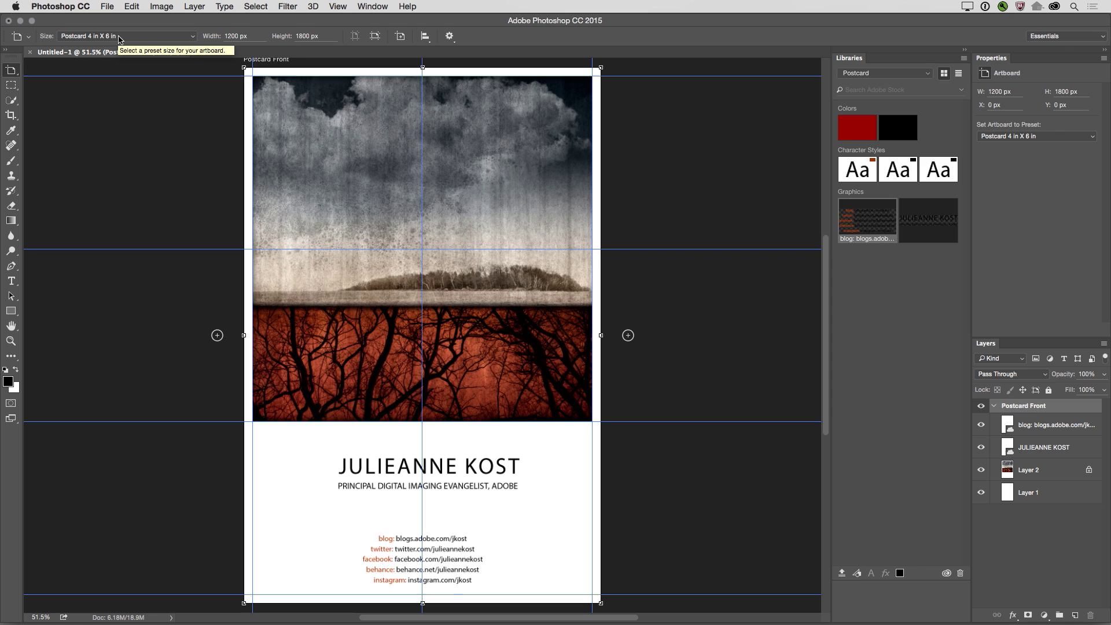
# Add an artboard right of Postcard Front, sized Surface Pro 3 landscape, 2160 x 1440 px
pyautogui.click(400, 36)
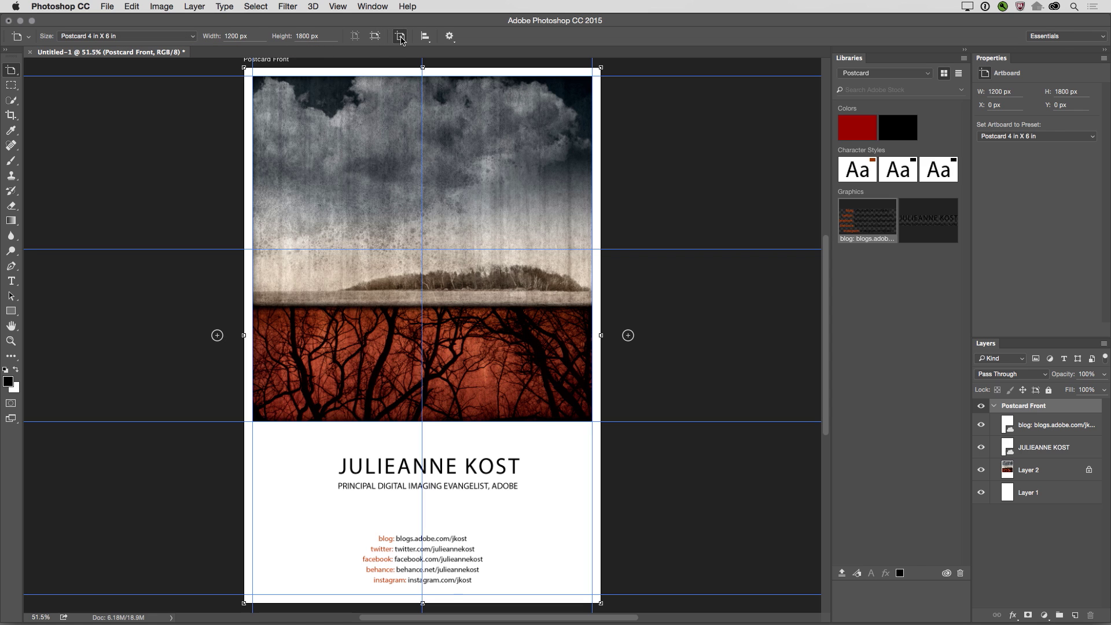
pyautogui.click(655, 91)
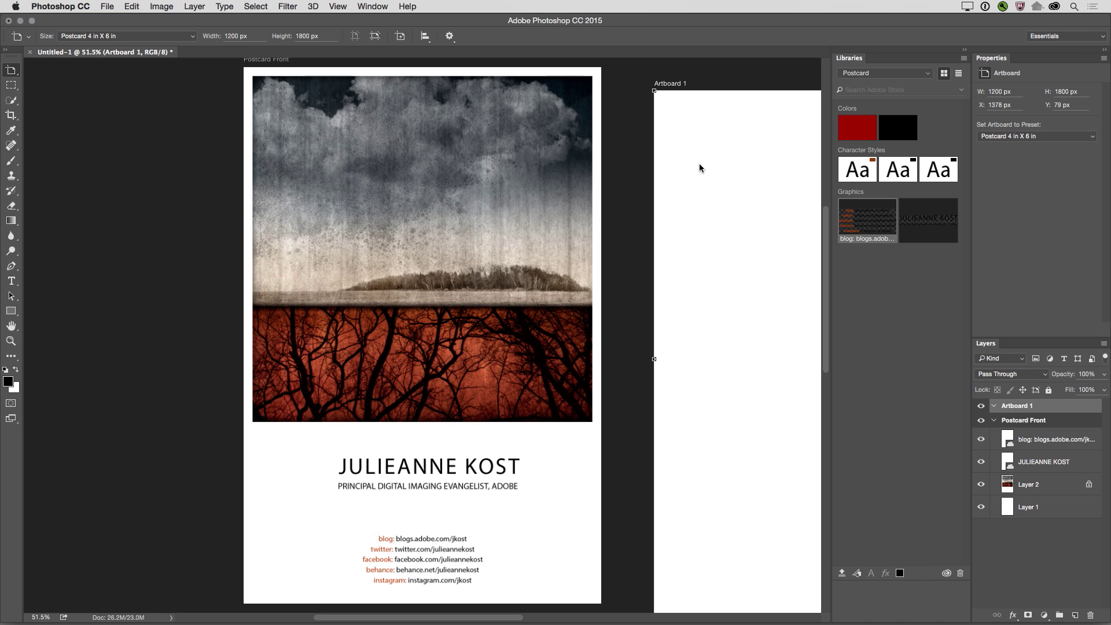
pyautogui.press('super+minus')
pyautogui.press('super+minus')
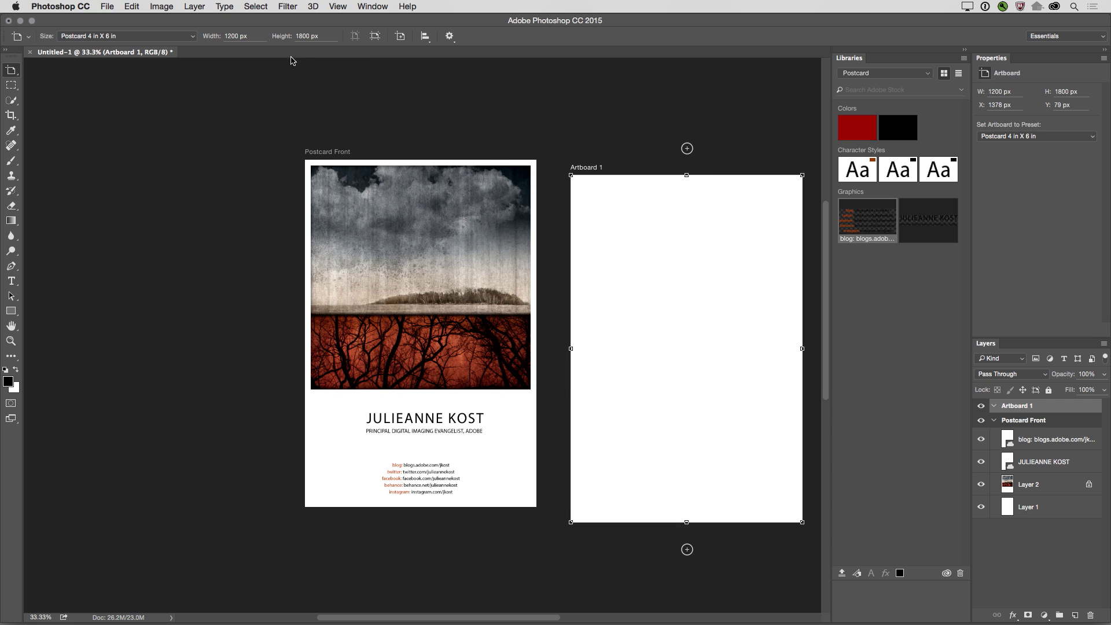
pyautogui.click(193, 38)
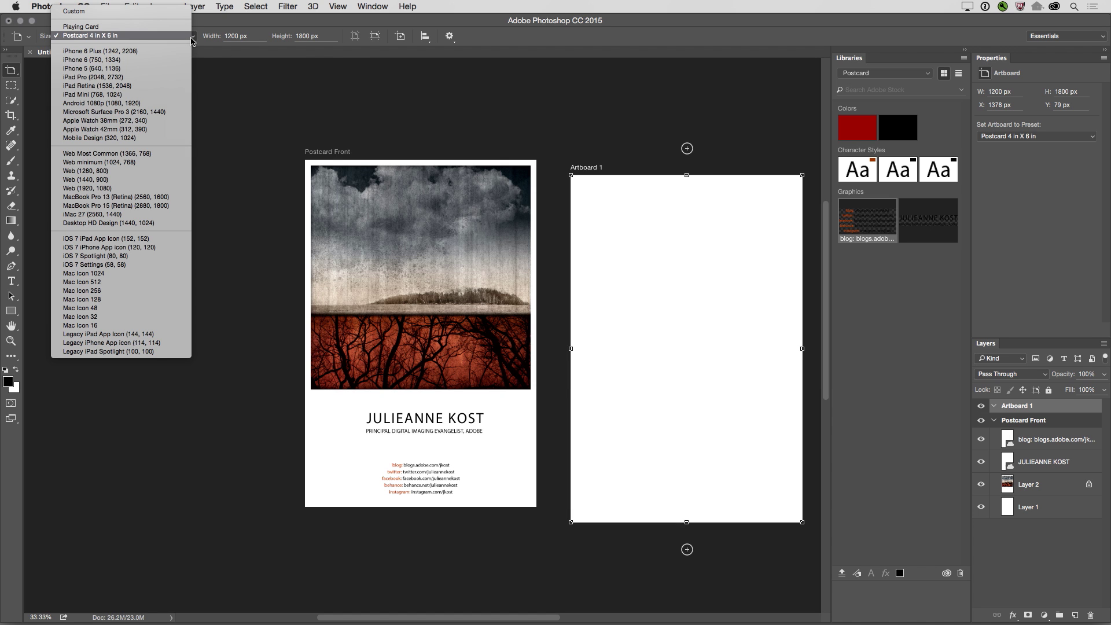
pyautogui.click(166, 82)
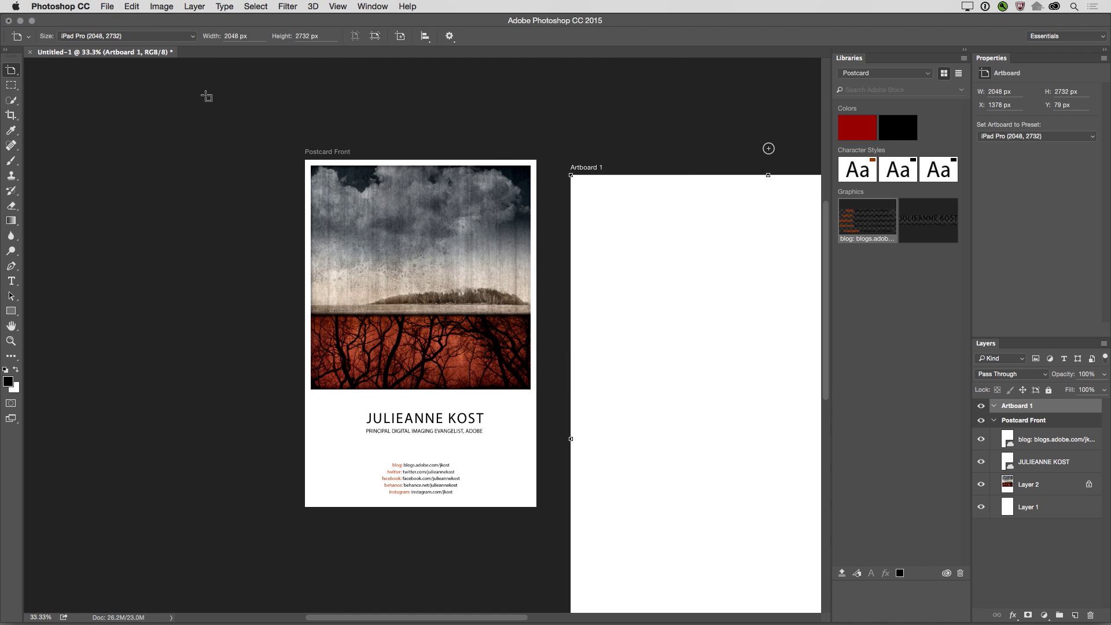
pyautogui.click(1031, 135)
pyautogui.click(1026, 170)
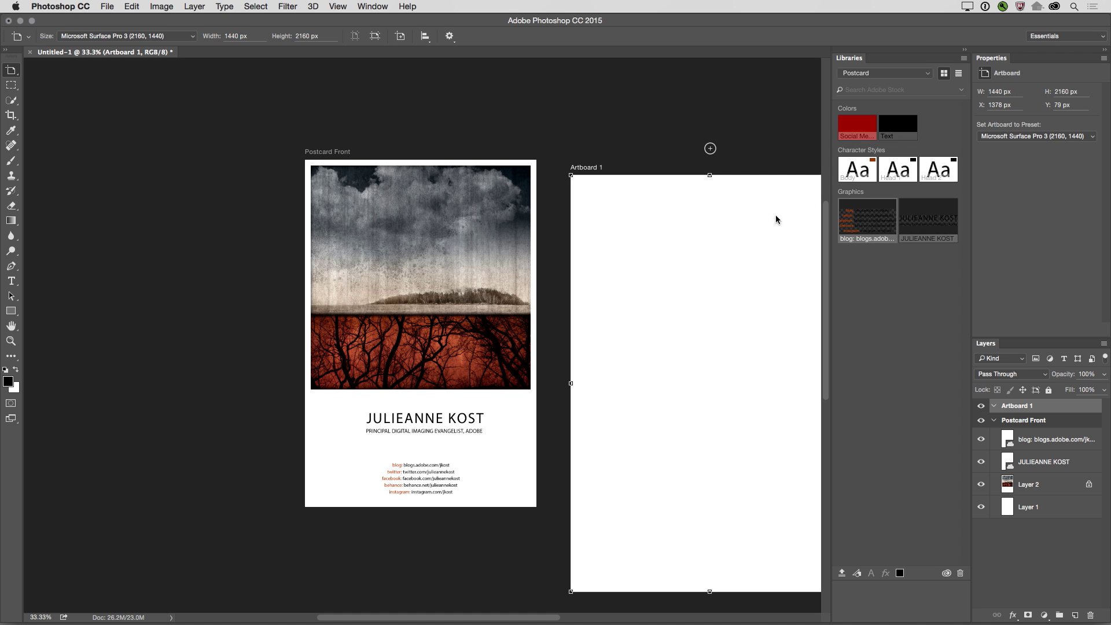
pyautogui.click(375, 36)
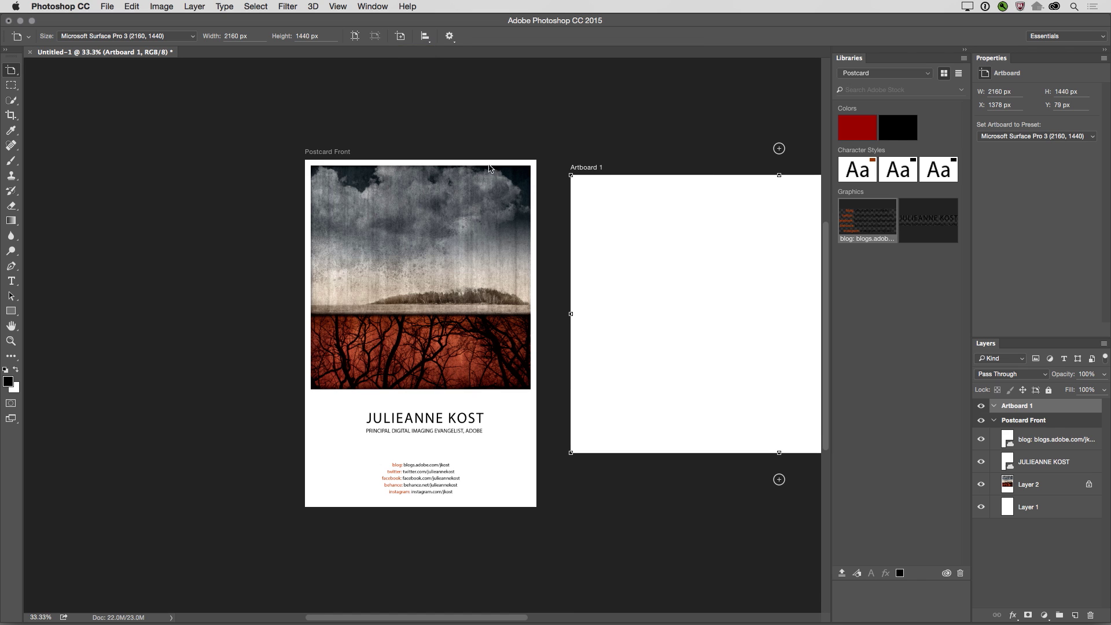
pyautogui.keyDown('shift'); pyautogui.click(1050, 422); pyautogui.keyUp('shift')
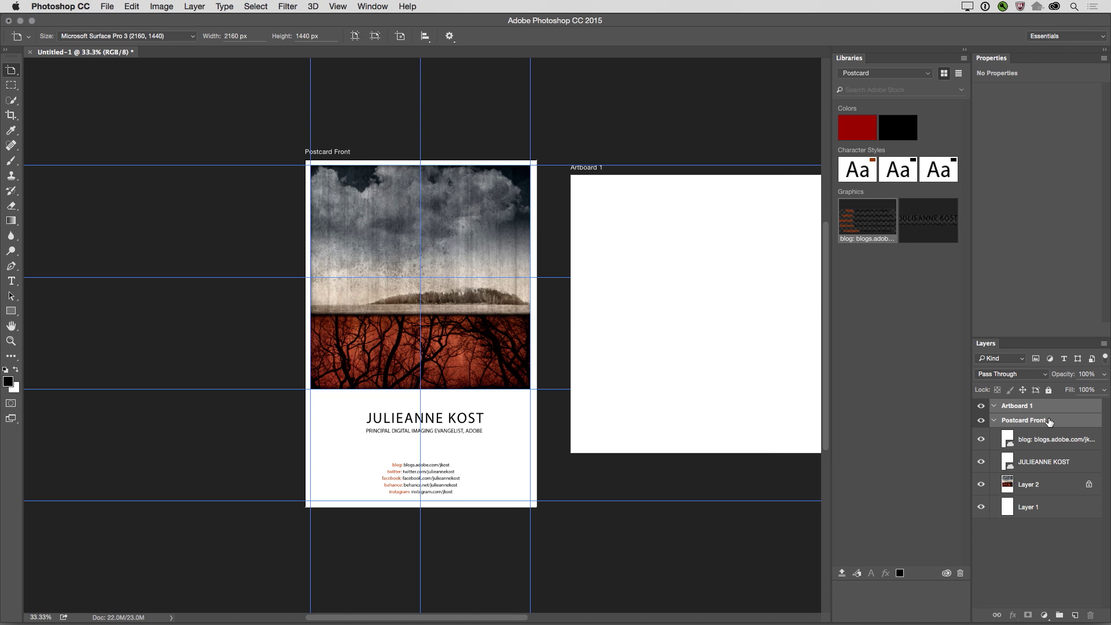
# Align both artboards by their top edges, then delete the extra Surface Pro 3 artboard
pyautogui.click(426, 37)
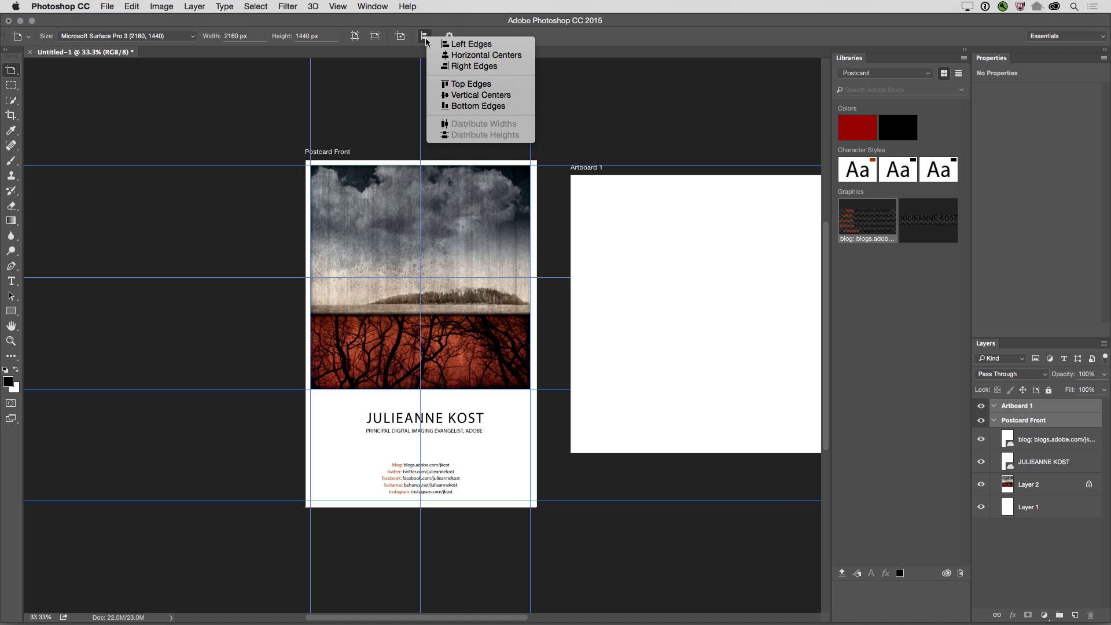
pyautogui.click(465, 85)
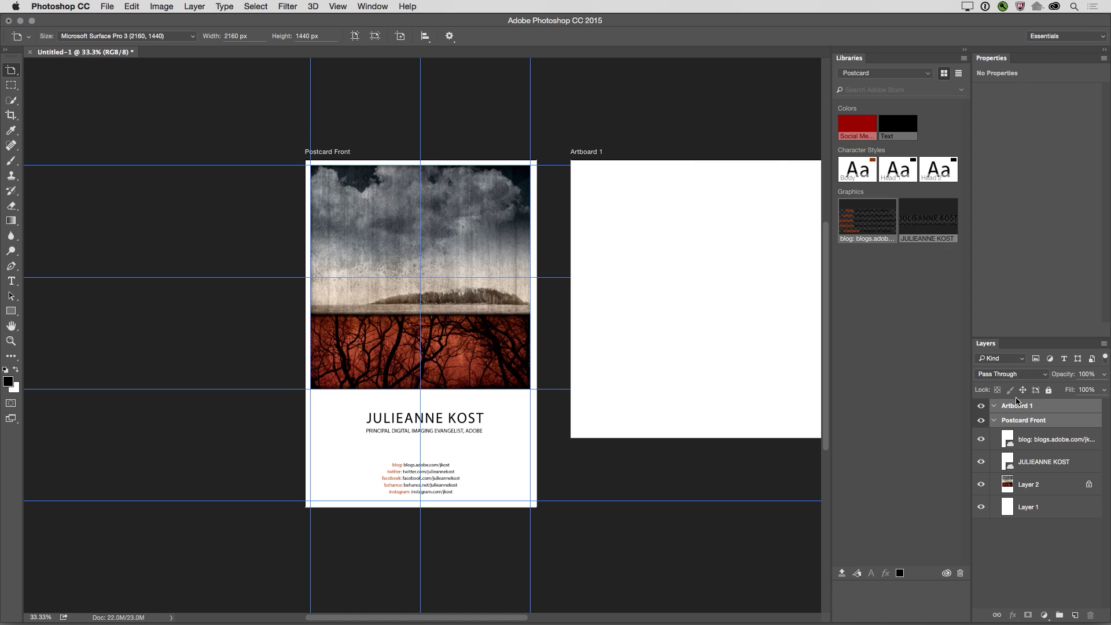
pyautogui.click(1027, 407)
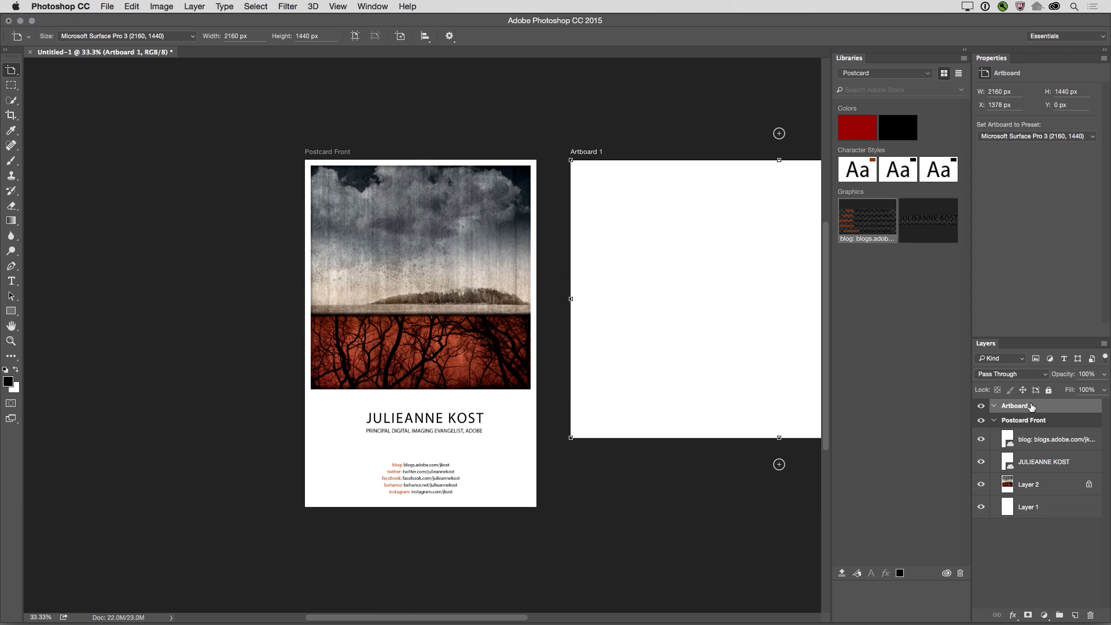
pyautogui.press('Delete')
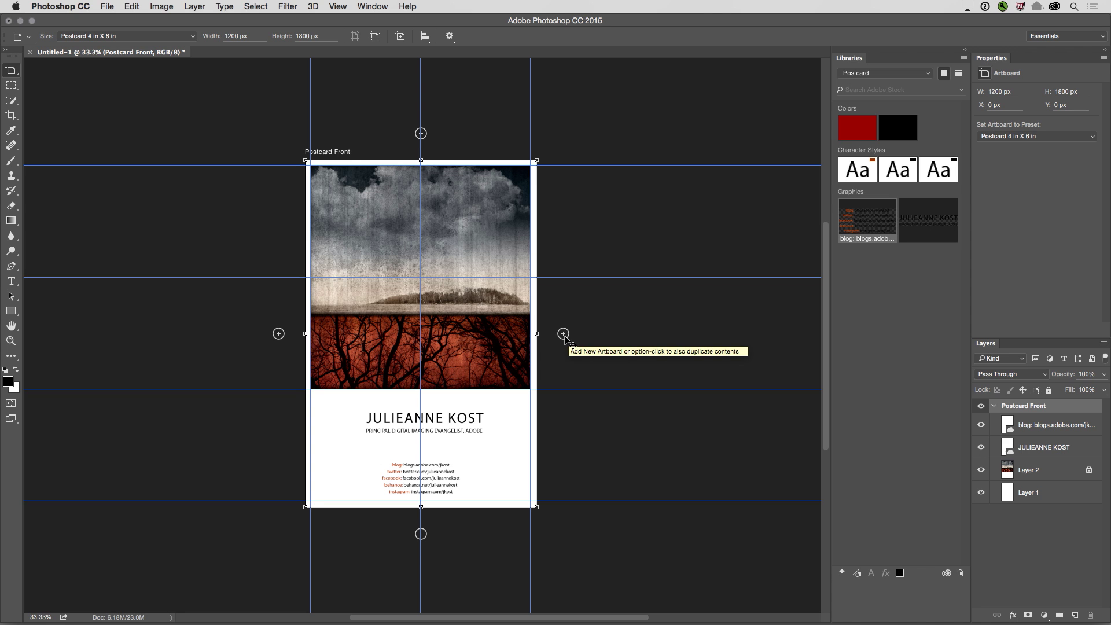
pyautogui.click(564, 334)
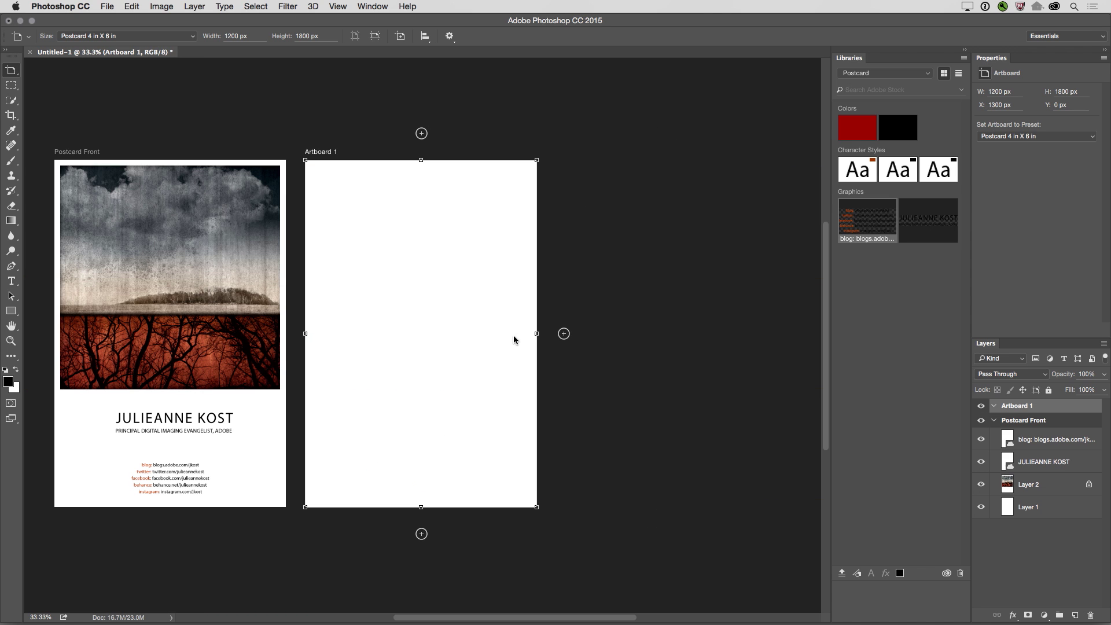
pyautogui.click(421, 134)
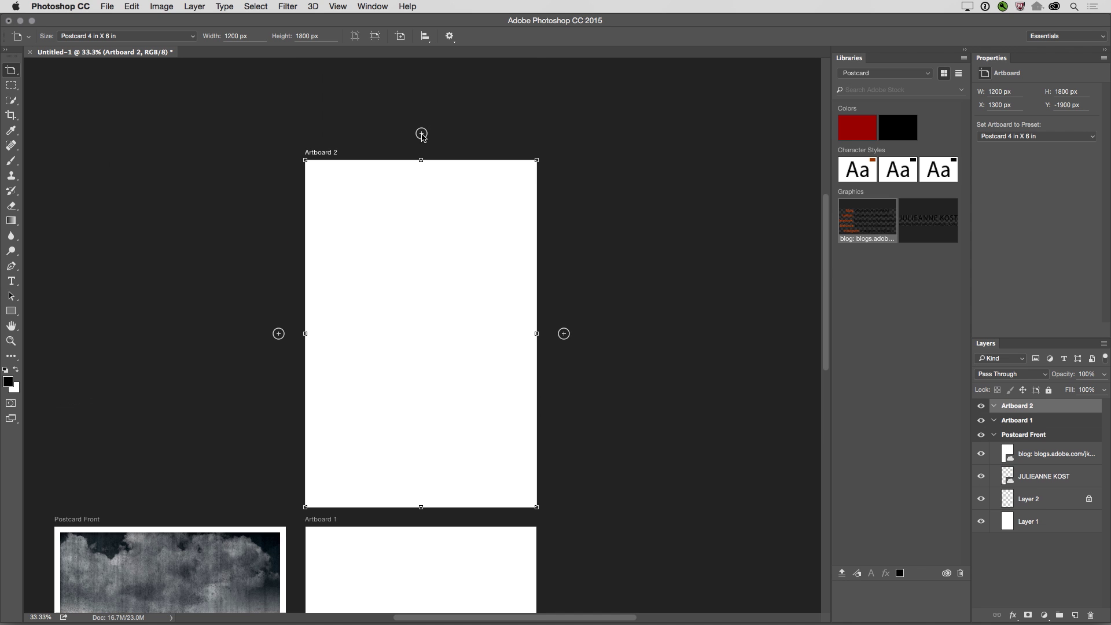
pyautogui.click(279, 333)
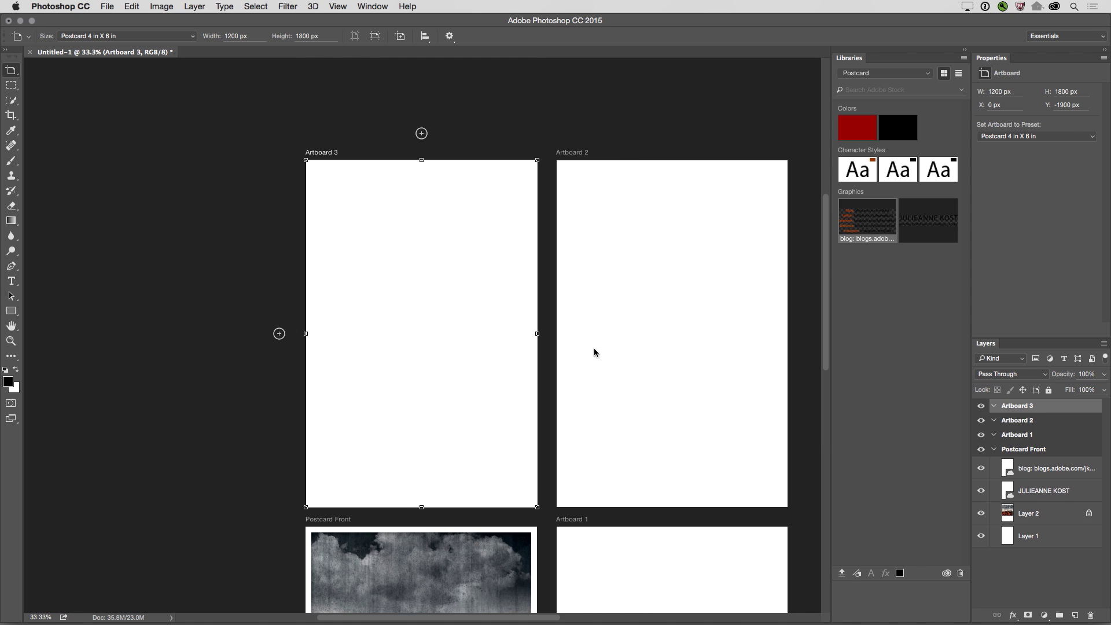
pyautogui.keyDown('shift'); pyautogui.click(1044, 435); pyautogui.keyUp('shift')
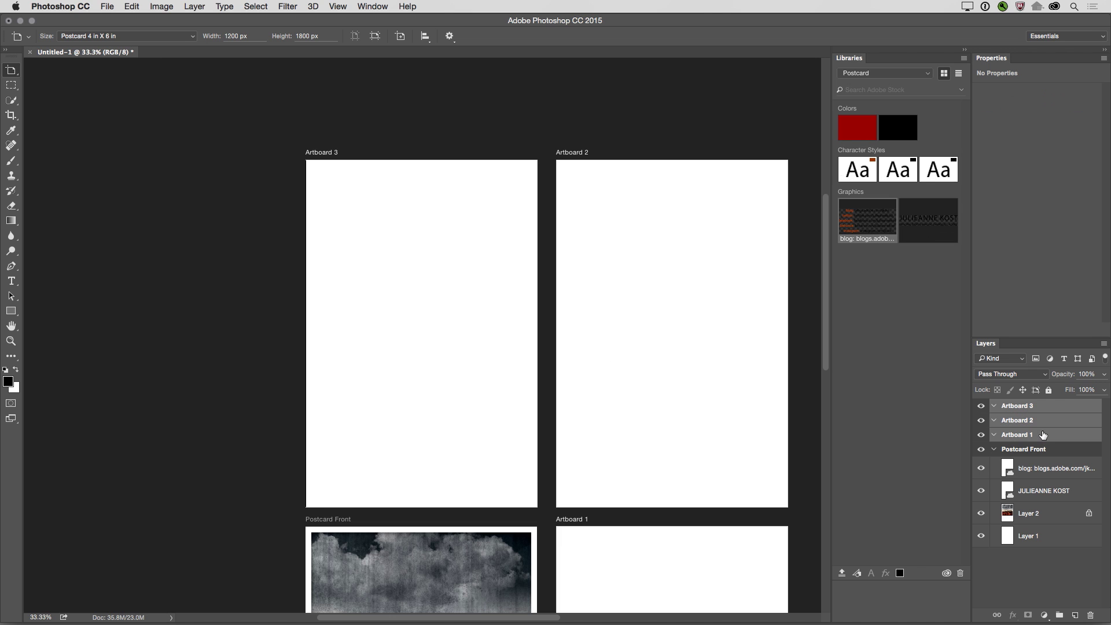
pyautogui.press('Delete')
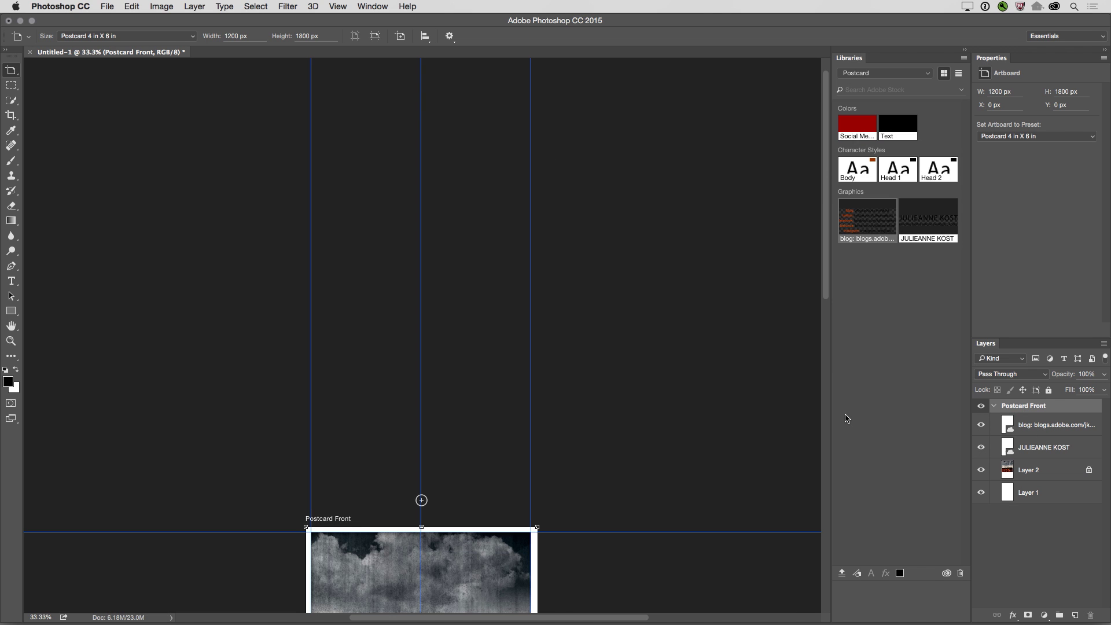
pyautogui.press('super+0')
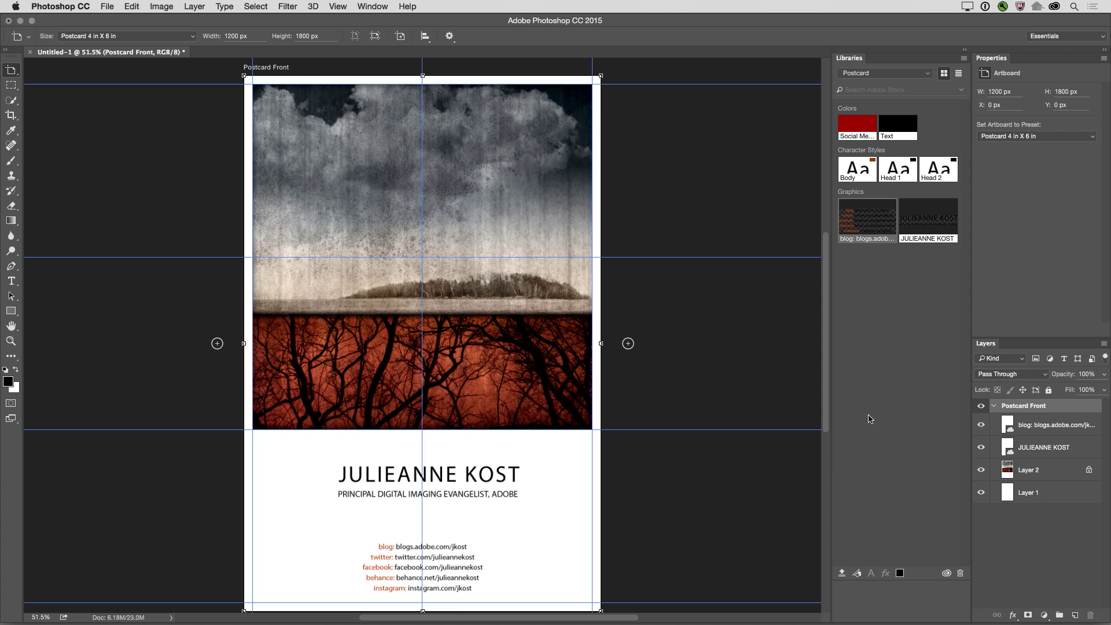
pyautogui.keyDown('alt'); pyautogui.click(628, 343); pyautogui.keyUp('alt')
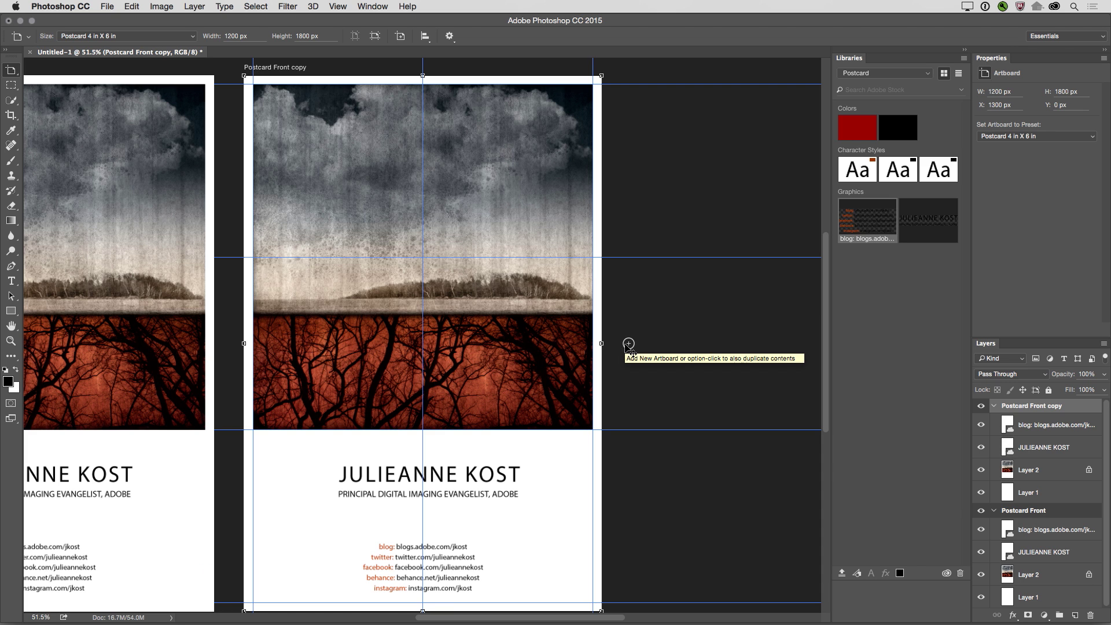
pyautogui.press('super+z')
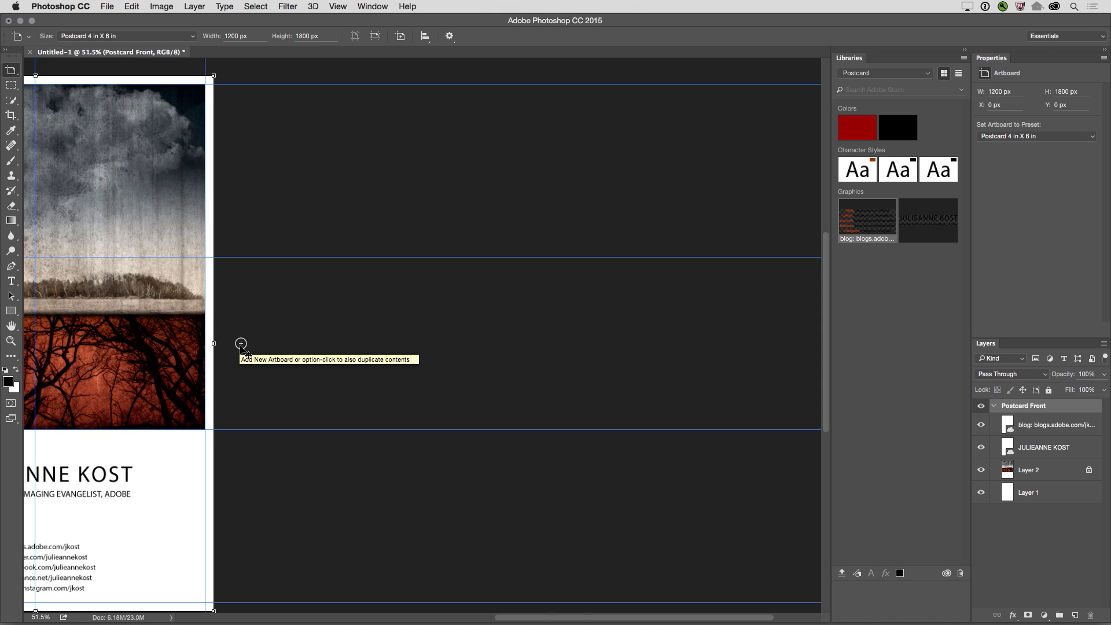
# Add blank Artboard 1 beside the front with a 2-column, 3-row guide layout and 0.7 in top margin
pyautogui.click(240, 344)
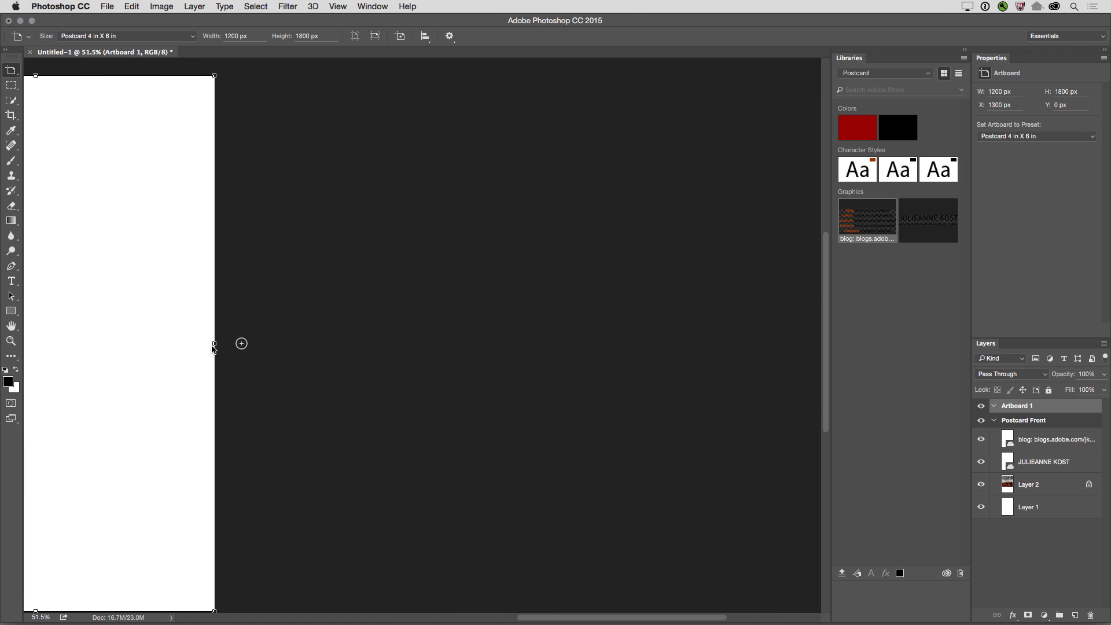
pyautogui.moveTo(196, 320); pyautogui.dragTo(765, 312)
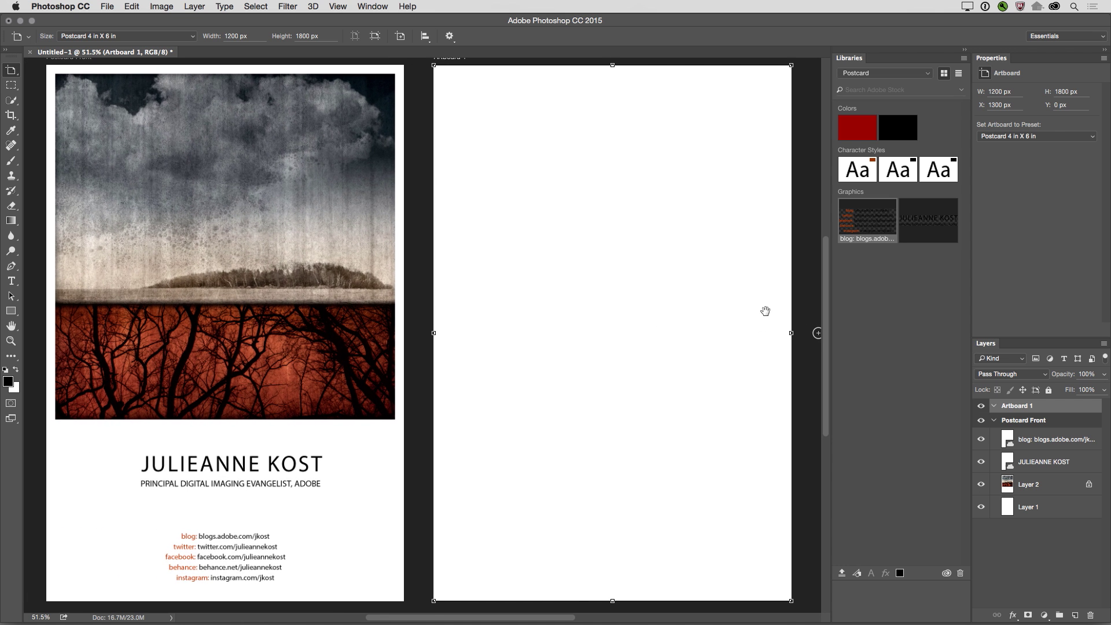
pyautogui.click(345, 7)
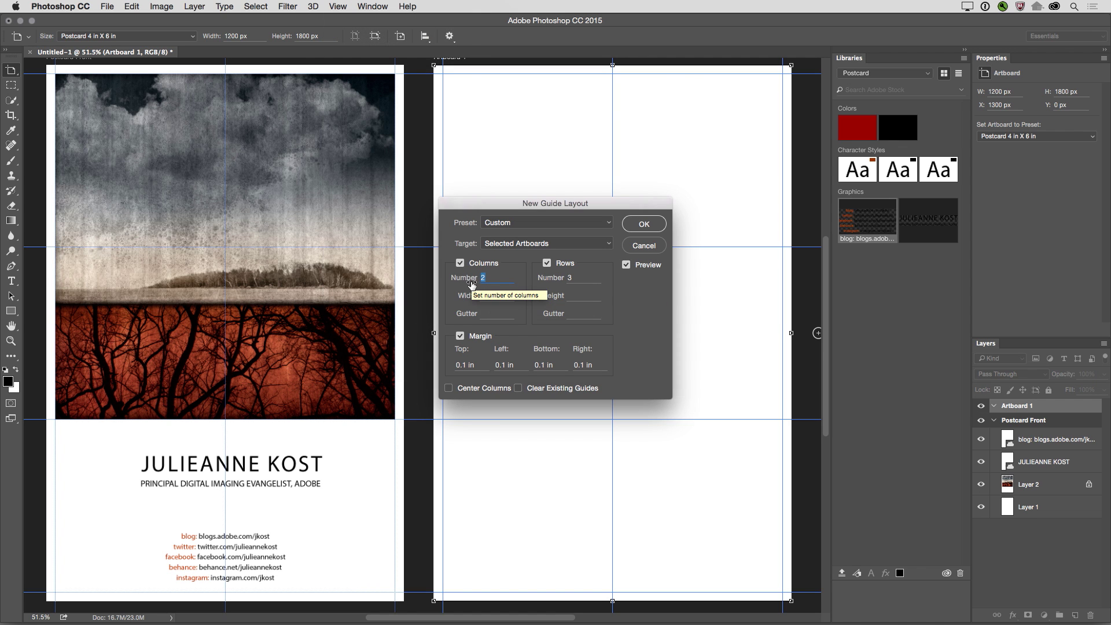
pyautogui.click(466, 366)
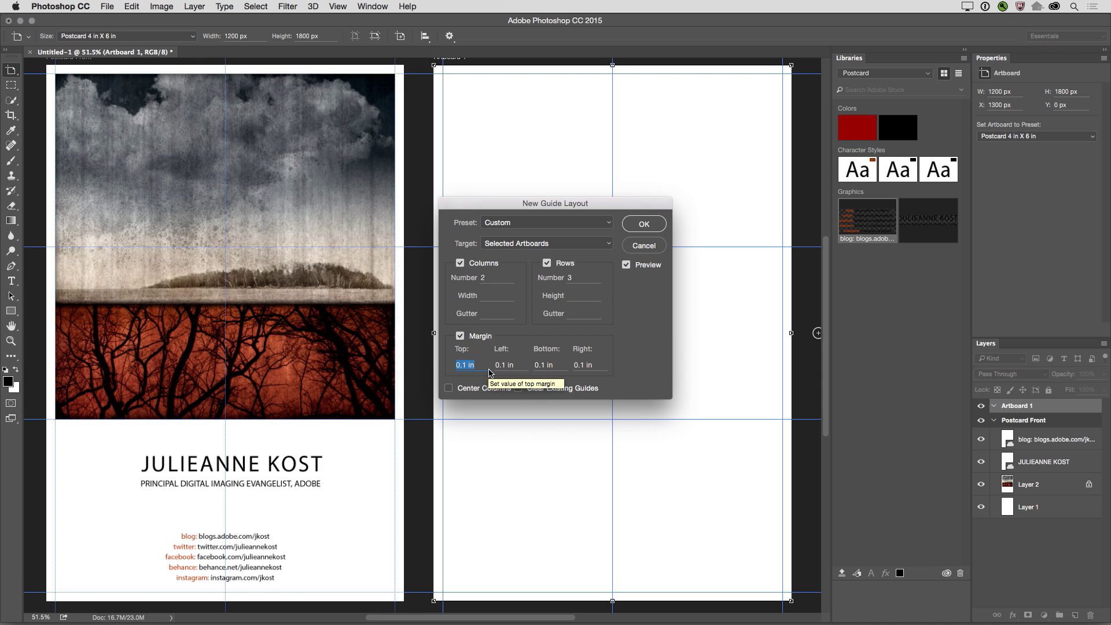
pyautogui.write('.7')
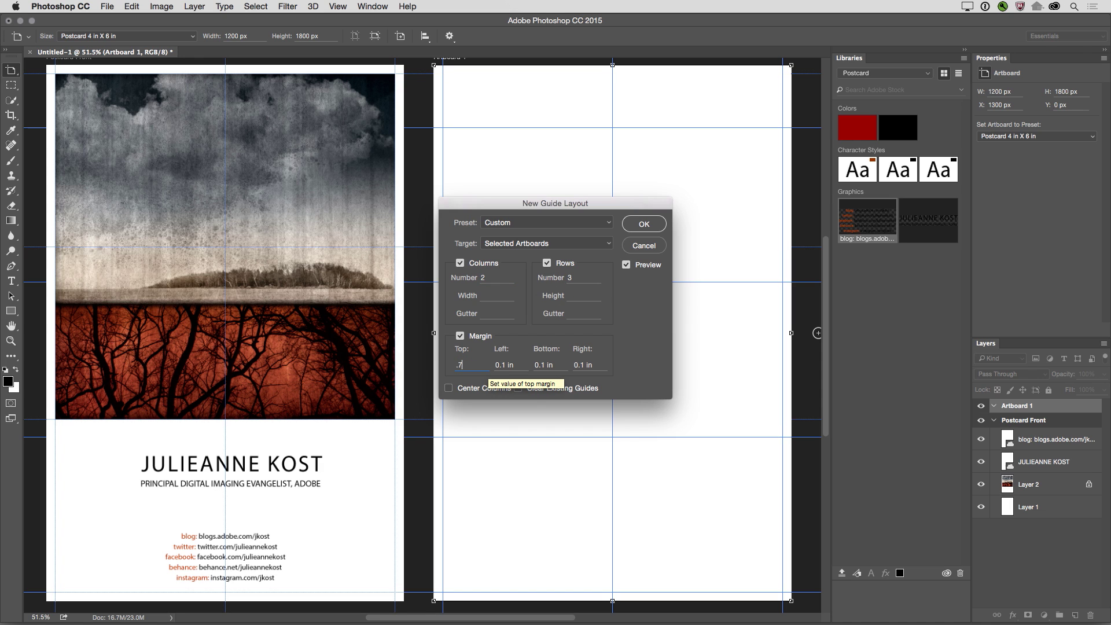
pyautogui.press('Return')
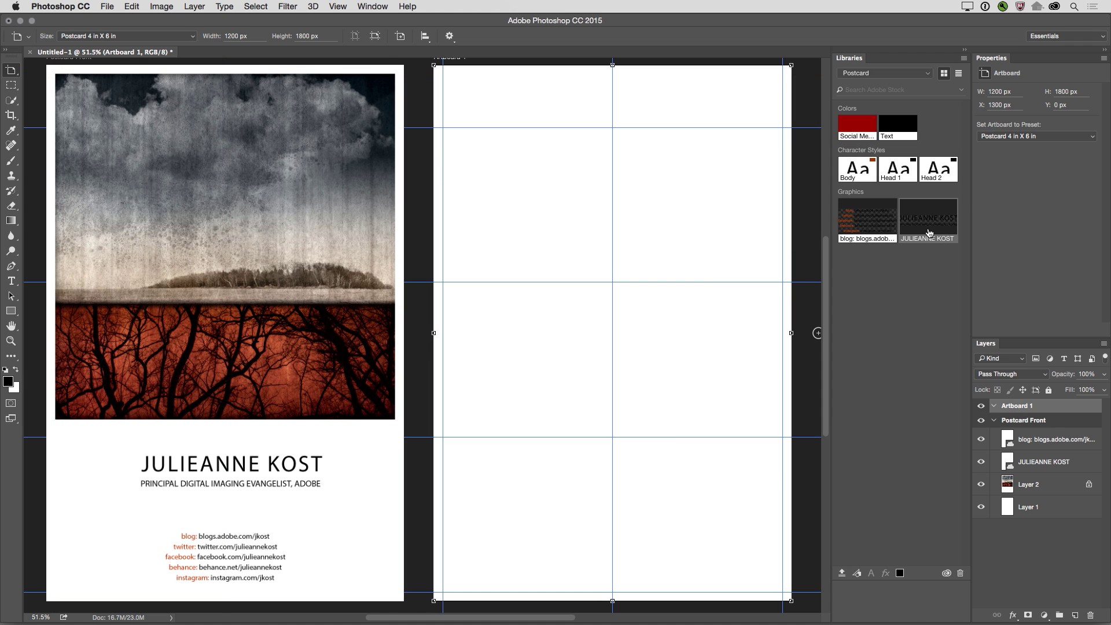
# Place the JULIEANNE KOST name graphic from Libraries at the top of Artboard 1
pyautogui.moveTo(925, 229); pyautogui.dragTo(624, 109)
pyautogui.press('Return')
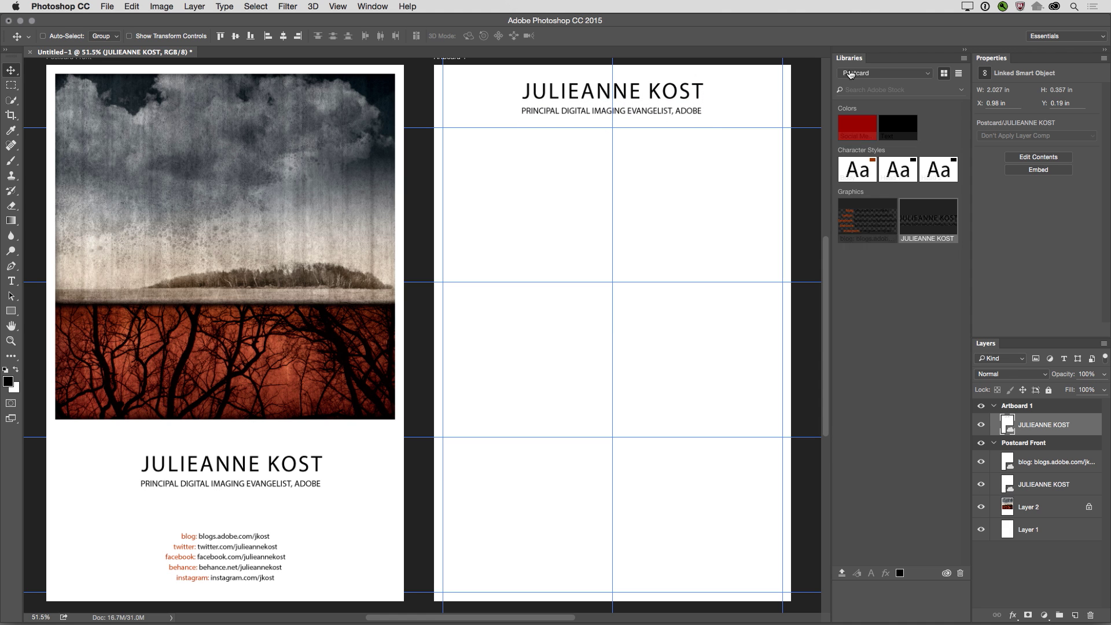
pyautogui.click(875, 73)
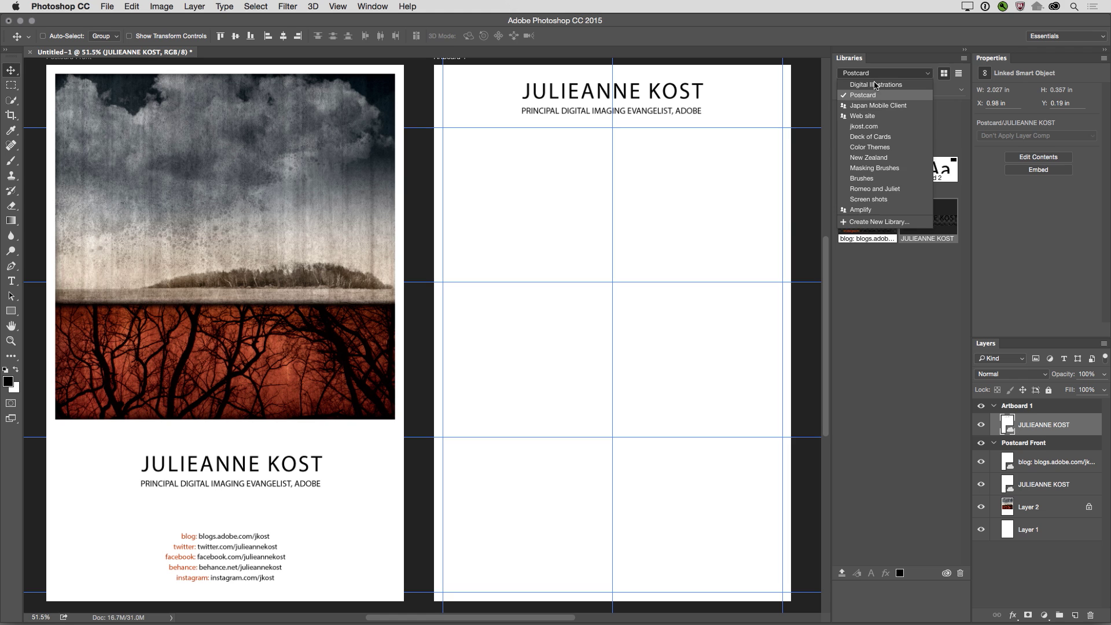
pyautogui.click(876, 74)
# Add all six Digital Illustrations images, armor.psd through TwoBirds.psd, to Artboard 1 and select them
pyautogui.click(874, 74)
pyautogui.click(874, 85)
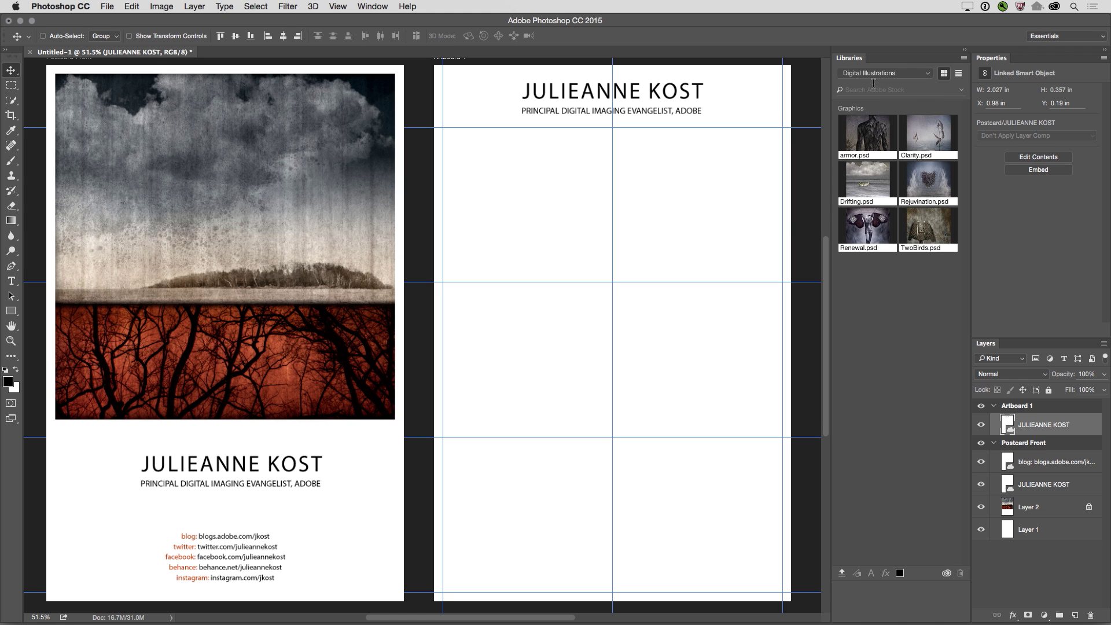
pyautogui.click(867, 134)
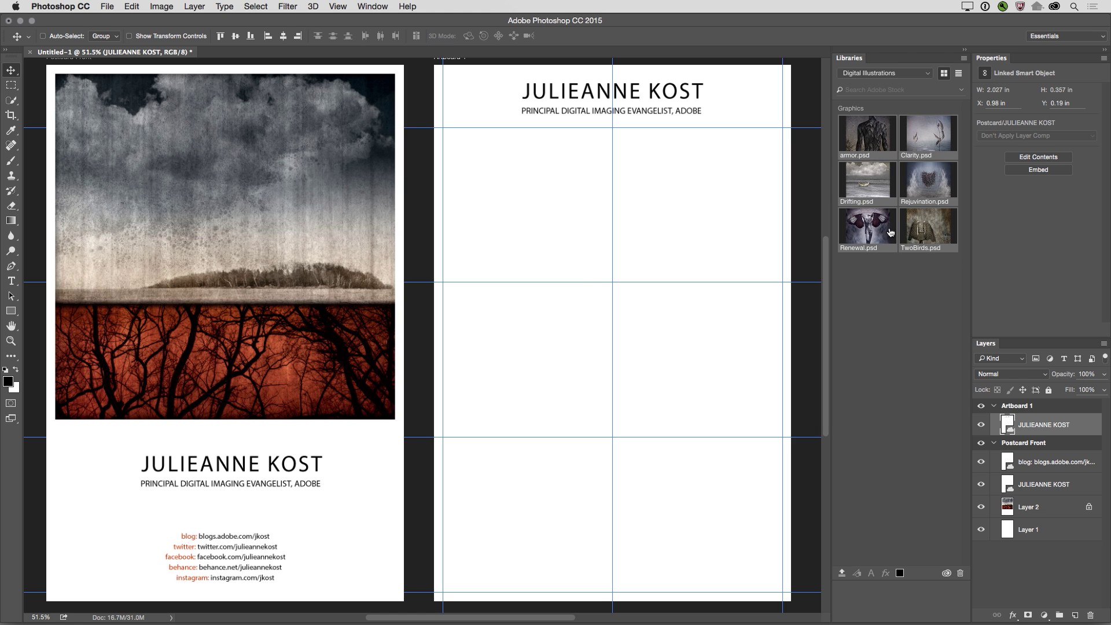
pyautogui.moveTo(886, 233); pyautogui.dragTo(577, 281)
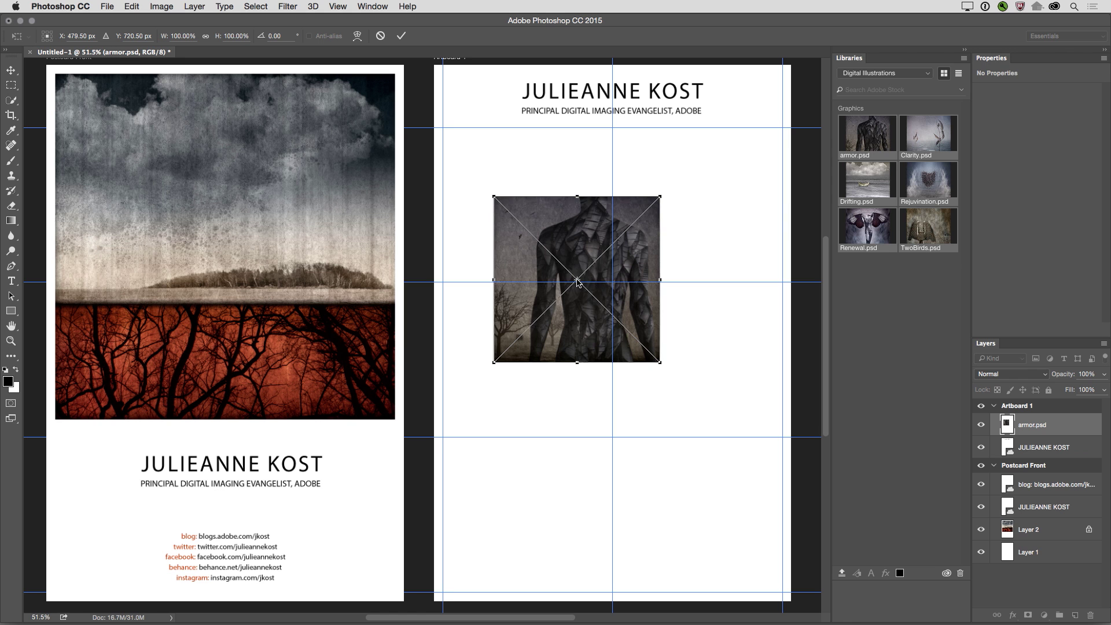
pyautogui.press('Return')
pyautogui.press('Return')
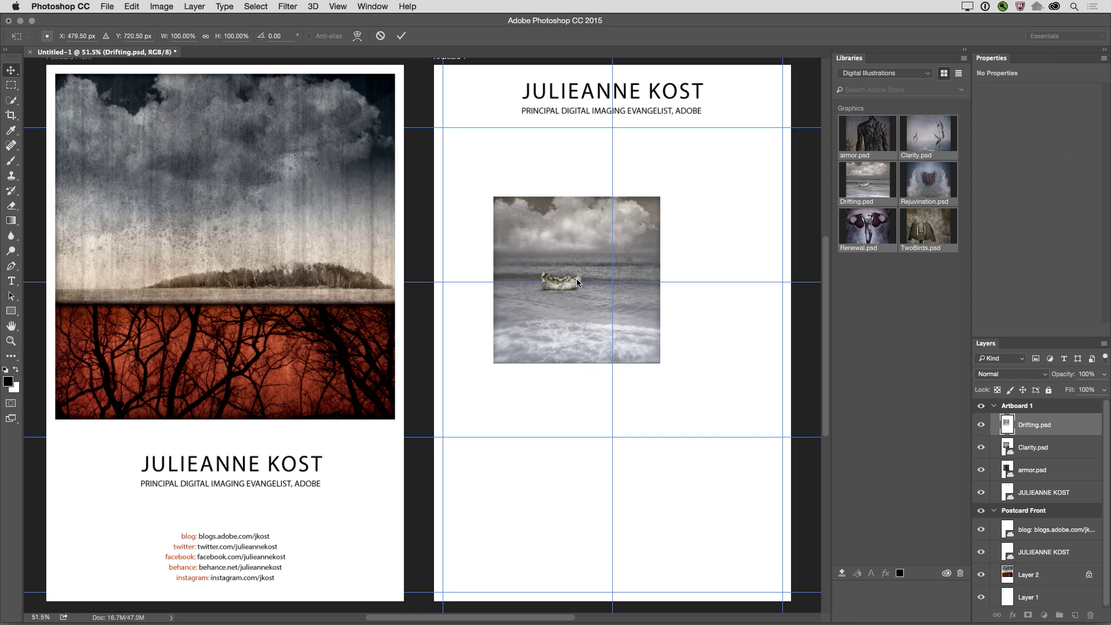
pyautogui.press('Return')
pyautogui.press('Return')
pyautogui.press('Return')
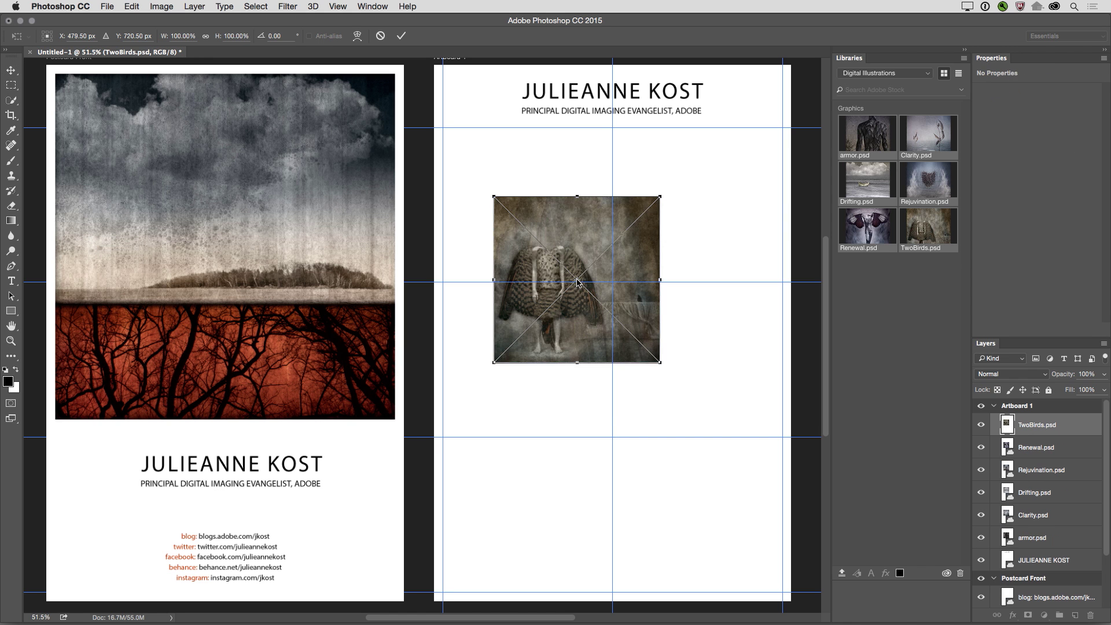
pyautogui.press('Return')
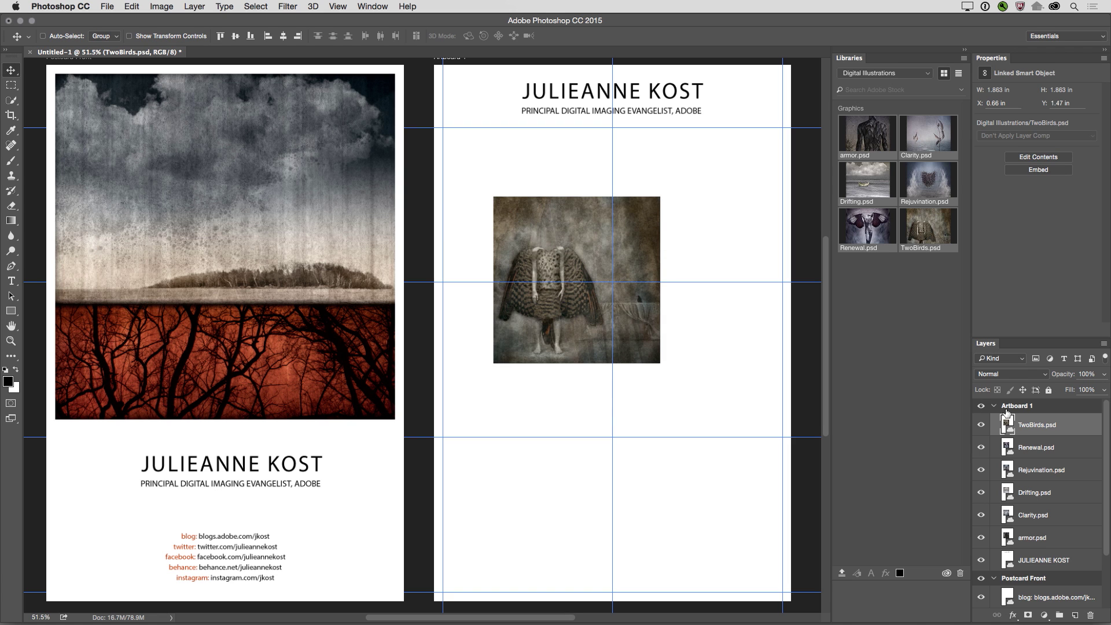
pyautogui.keyDown('shift'); pyautogui.click(1042, 538); pyautogui.keyUp('shift')
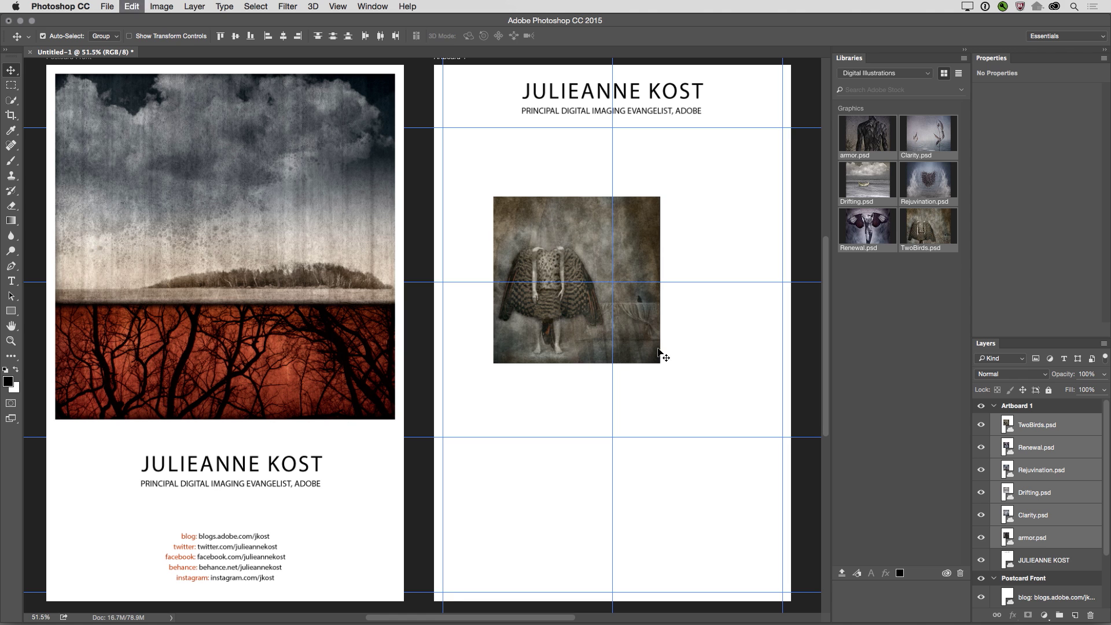
# Scale the six illustrations together to about 87% and snap them into the top-right grid cell
pyautogui.hotkey('ctrl', 't')
pyautogui.moveTo(494, 364); pyautogui.dragTo(515, 342)
pyautogui.moveTo(560, 251); pyautogui.dragTo(657, 182)
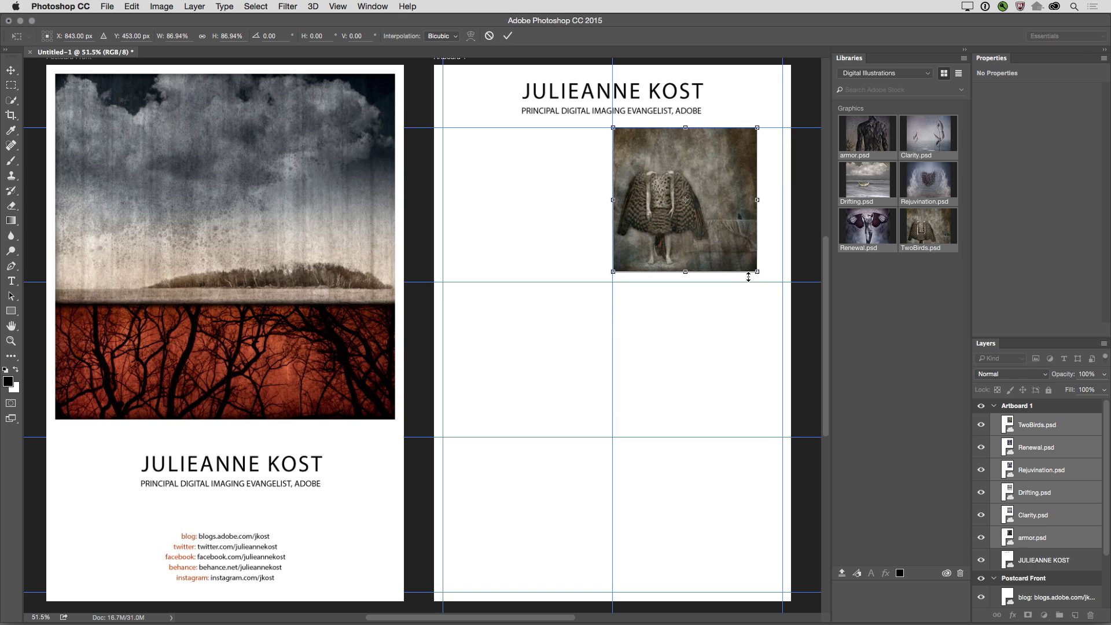
pyautogui.press('Return')
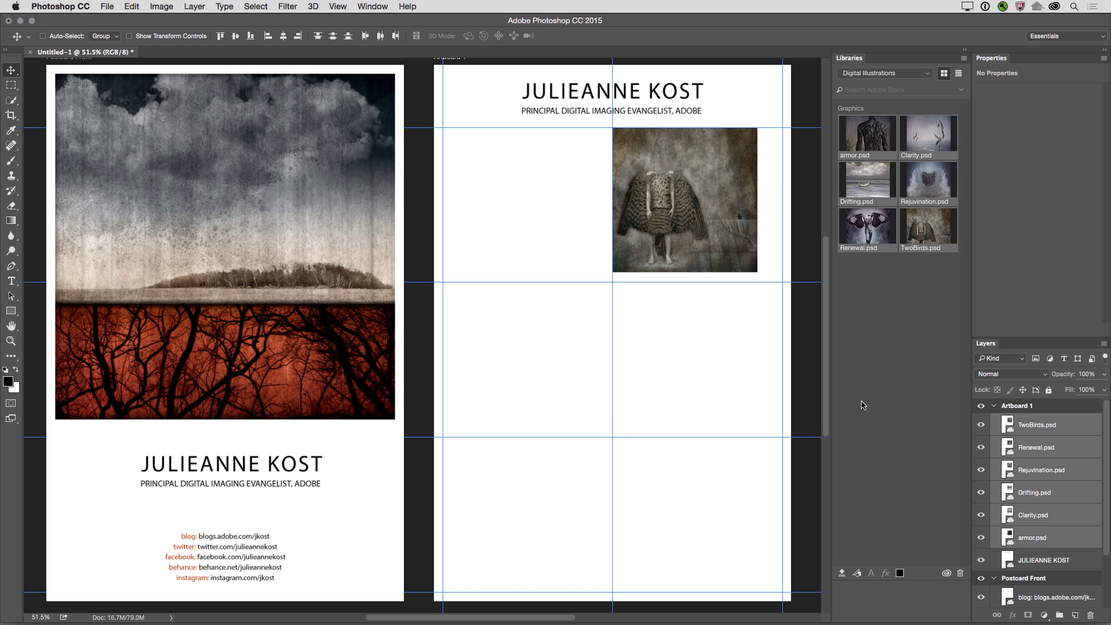
# Move TwoBirds to the top-left cell, Renewal to middle-right, and Rejuvenation to middle-left
pyautogui.scroll(-1, 1043, 442)
pyautogui.click(1042, 429)
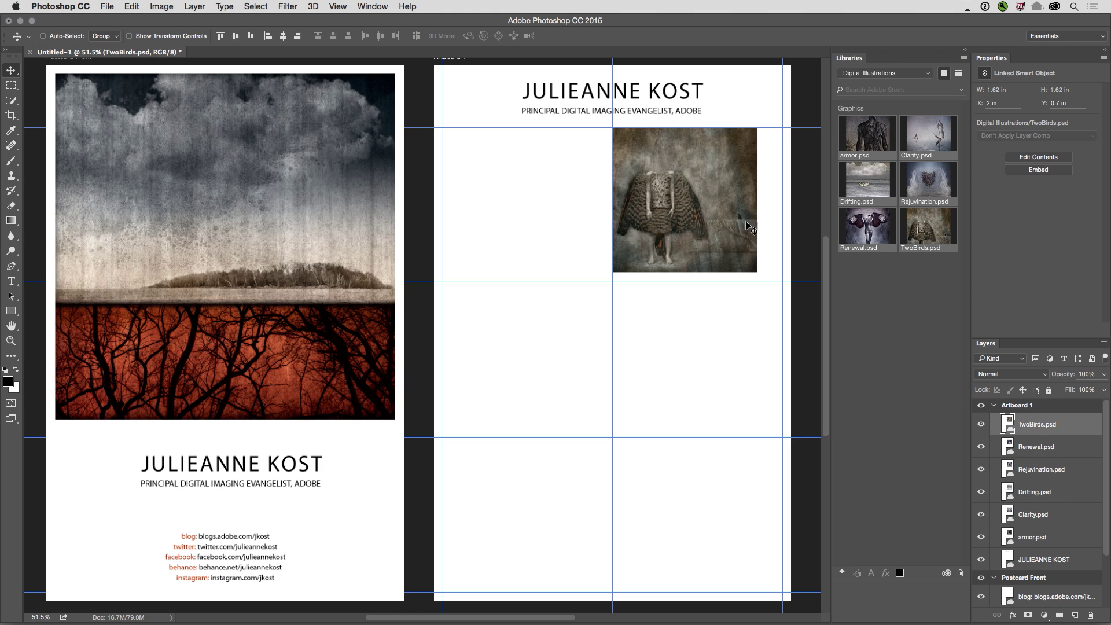
pyautogui.moveTo(705, 207); pyautogui.dragTo(557, 209)
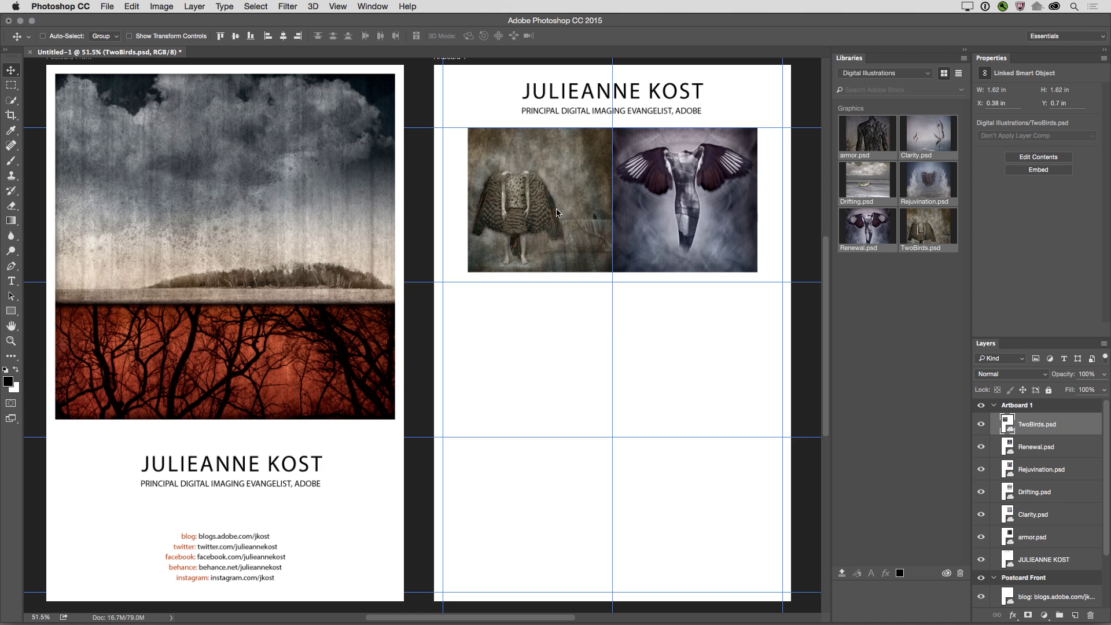
pyautogui.keyDown('super'); pyautogui.click(670, 226); pyautogui.keyUp('super')
pyautogui.moveTo(664, 224); pyautogui.dragTo(667, 372)
pyautogui.keyDown('super'); pyautogui.click(646, 221); pyautogui.keyUp('super')
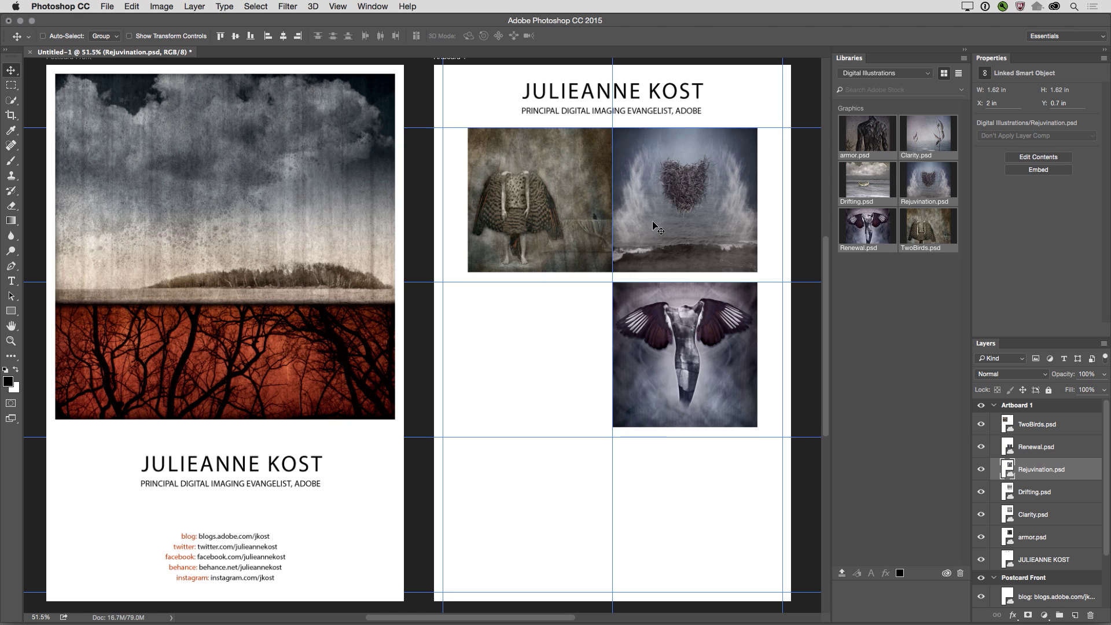
pyautogui.moveTo(646, 221); pyautogui.dragTo(504, 376)
# Move Drifting to the bottom-right cell and Clarity to bottom-left, deleting the stray Clarity copy
pyautogui.keyDown('super'); pyautogui.click(652, 175); pyautogui.keyUp('super')
pyautogui.moveTo(652, 175); pyautogui.dragTo(653, 485)
pyautogui.keyDown('super'); pyautogui.click(692, 239); pyautogui.keyUp('super')
pyautogui.moveTo(693, 238); pyautogui.dragTo(181, 300)
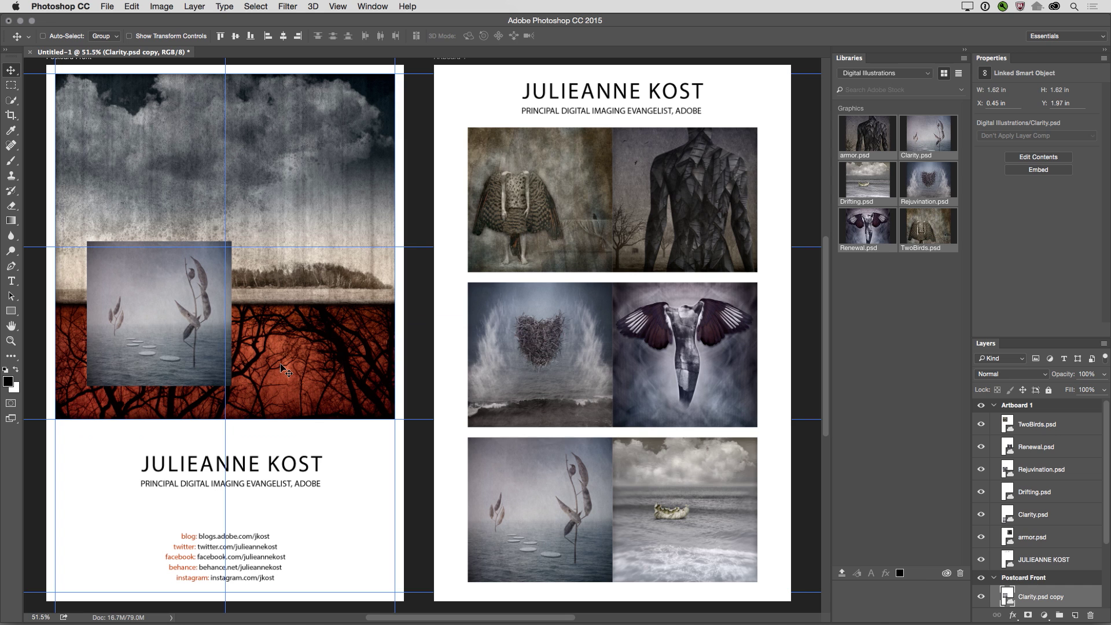
pyautogui.press('BackSpace')
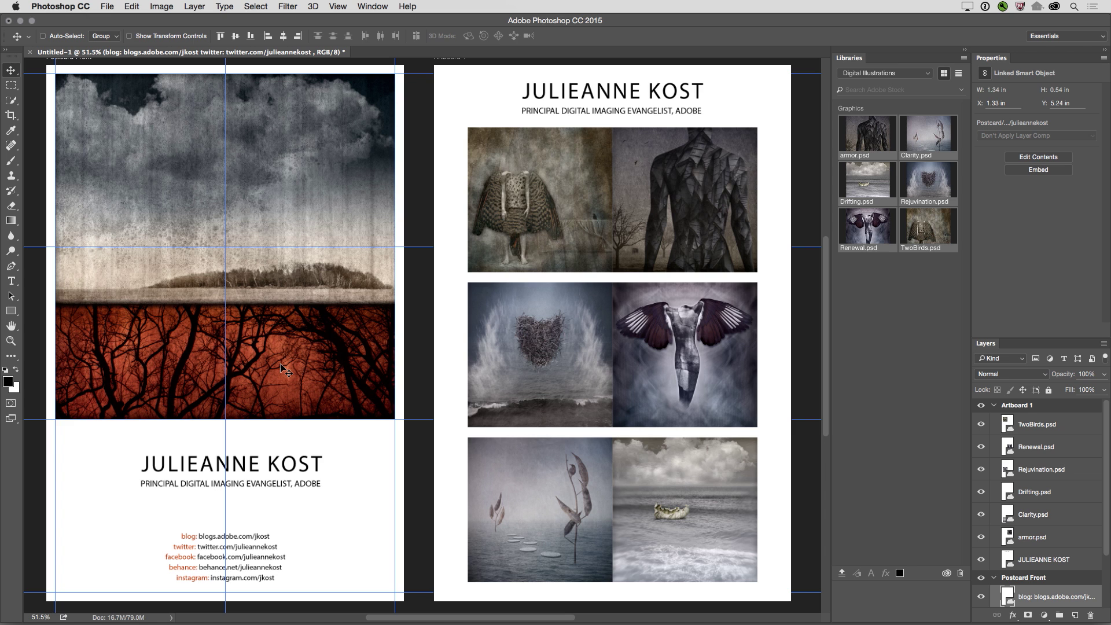
# Duplicate Artboard 1 twice into Artboard 1 copy and Artboard 1 copy 2, then collapse the layer groups
pyautogui.click(1021, 407)
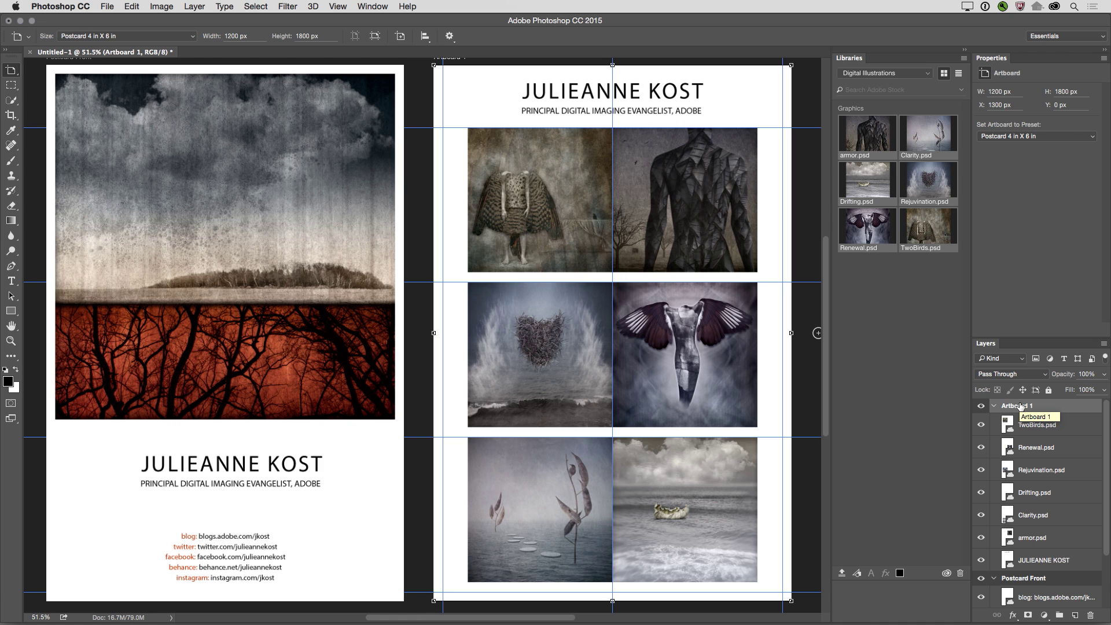
pyautogui.press('super+j')
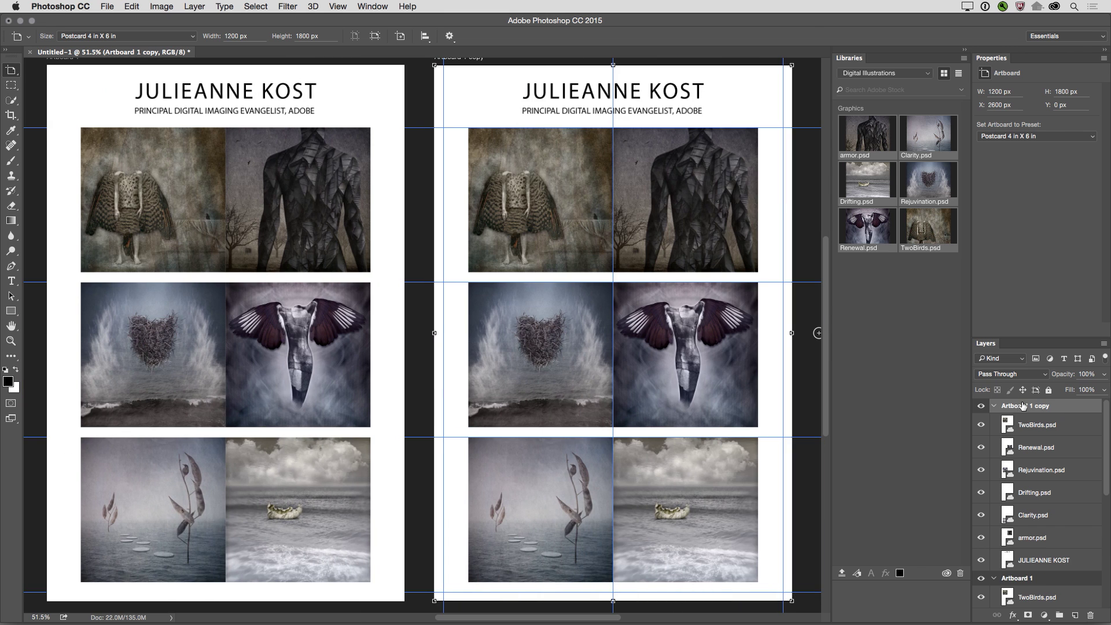
pyautogui.moveTo(1023, 405); pyautogui.dragTo(1075, 614)
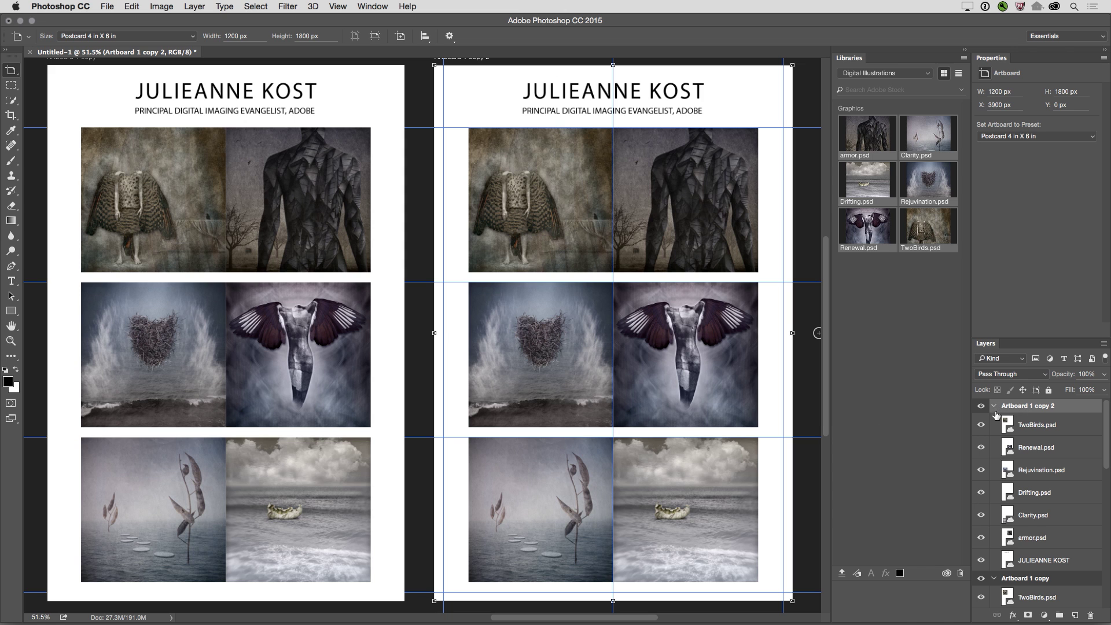
pyautogui.keyDown('alt'); pyautogui.click(995, 407); pyautogui.keyUp('alt')
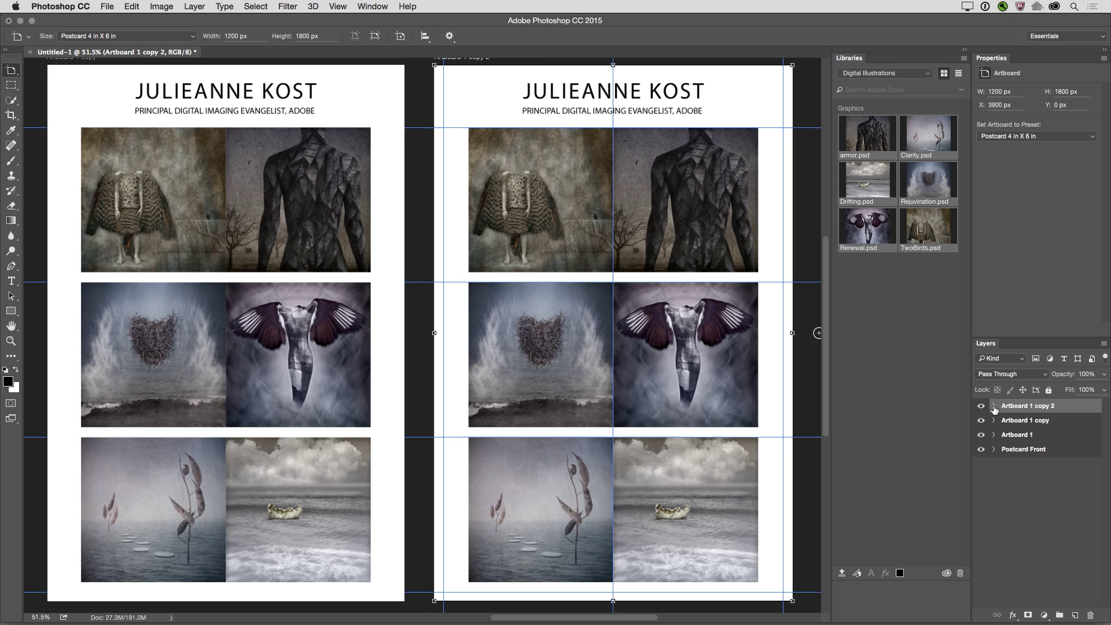
pyautogui.keyDown('alt'); pyautogui.click(995, 407); pyautogui.keyUp('alt')
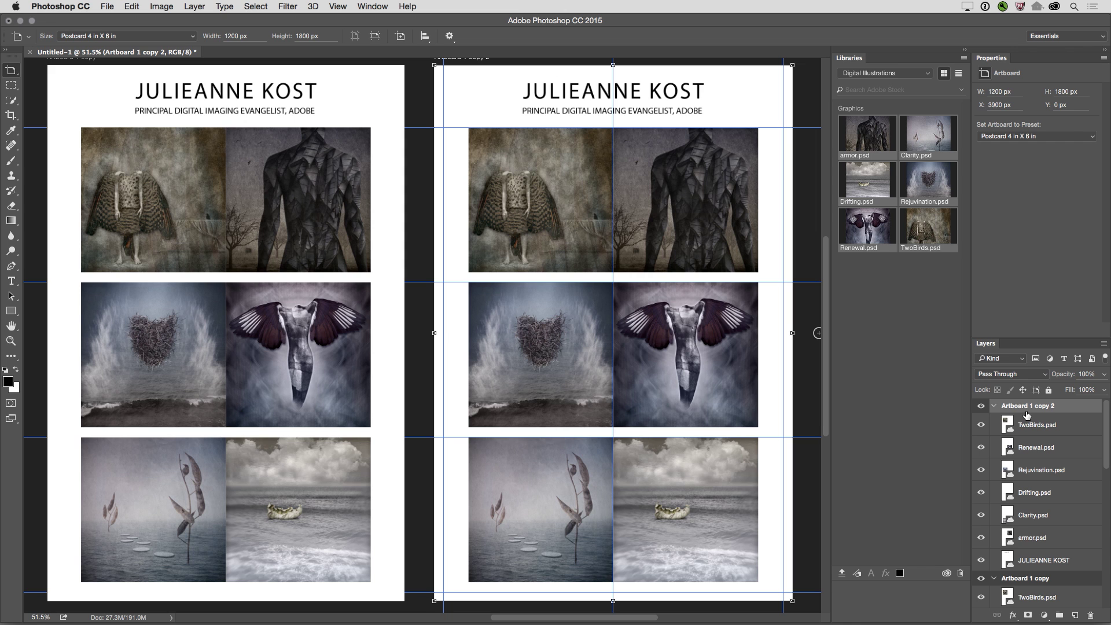
pyautogui.click(1021, 359)
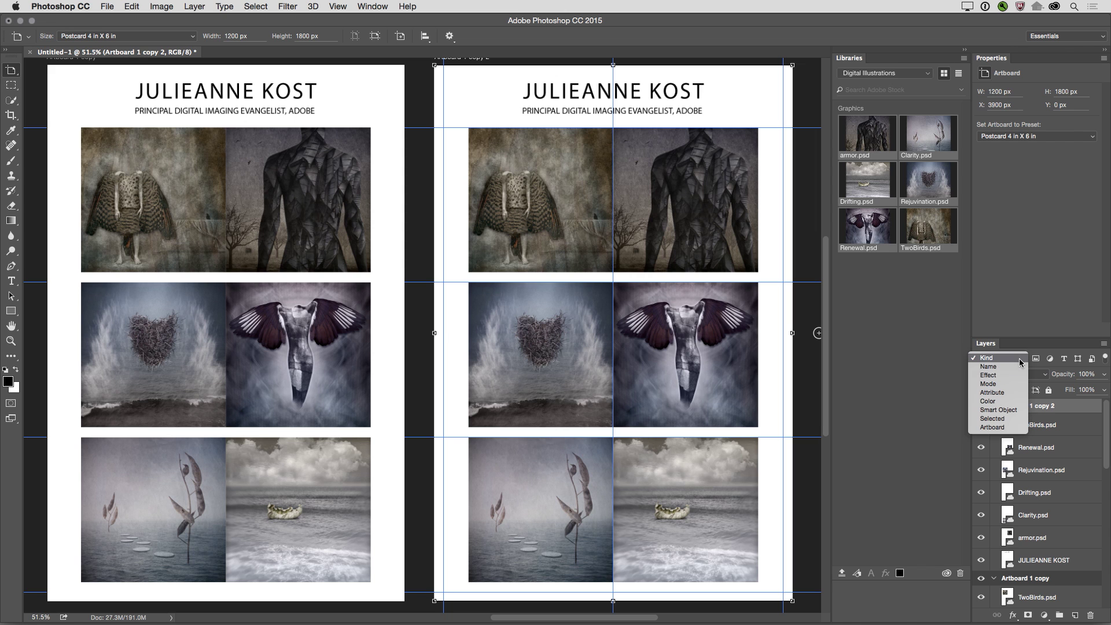
pyautogui.click(1010, 428)
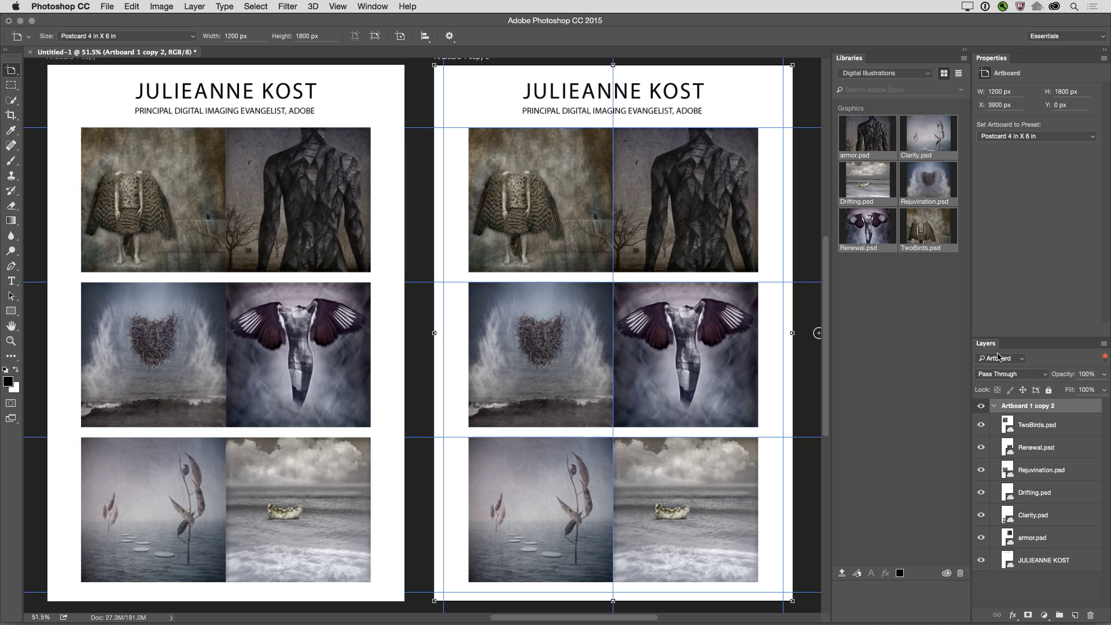
pyautogui.click(1106, 359)
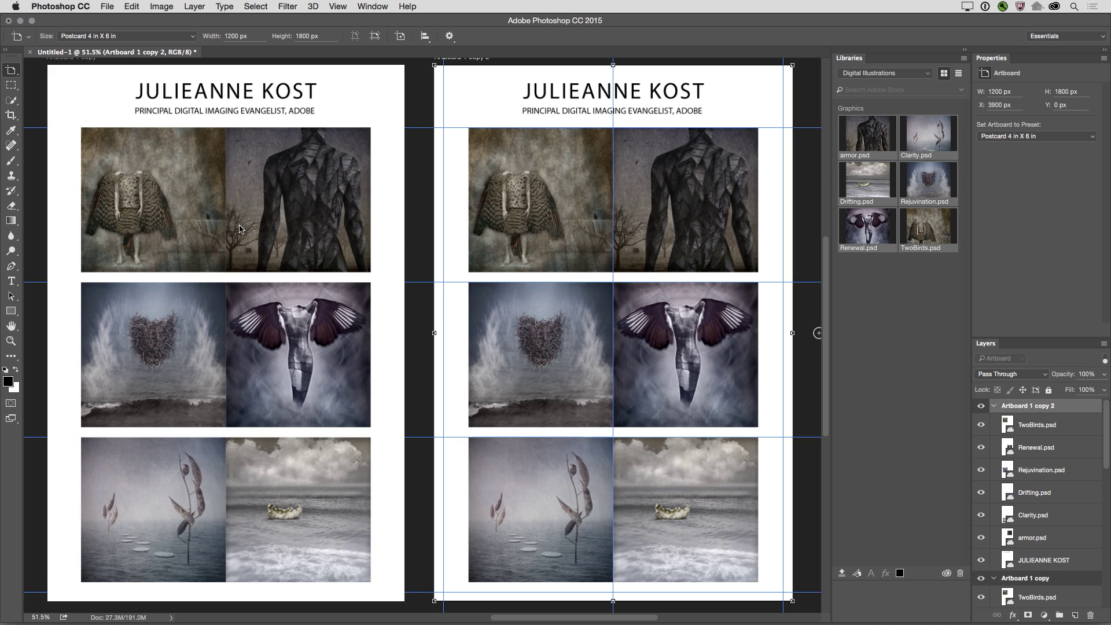
pyautogui.press('v')
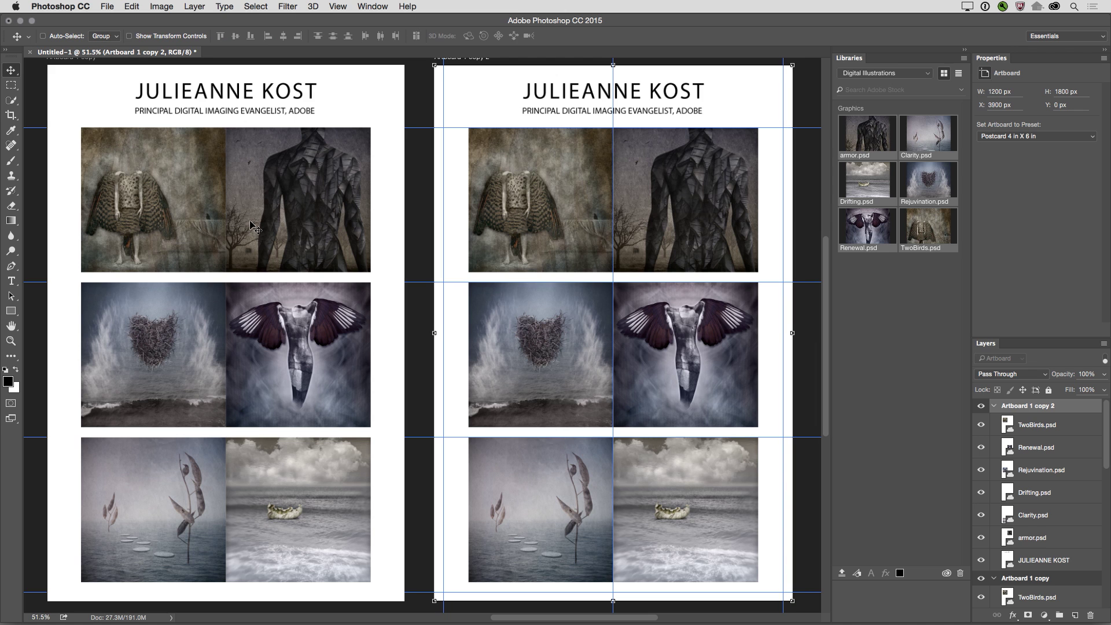
pyautogui.rightClick(250, 222)
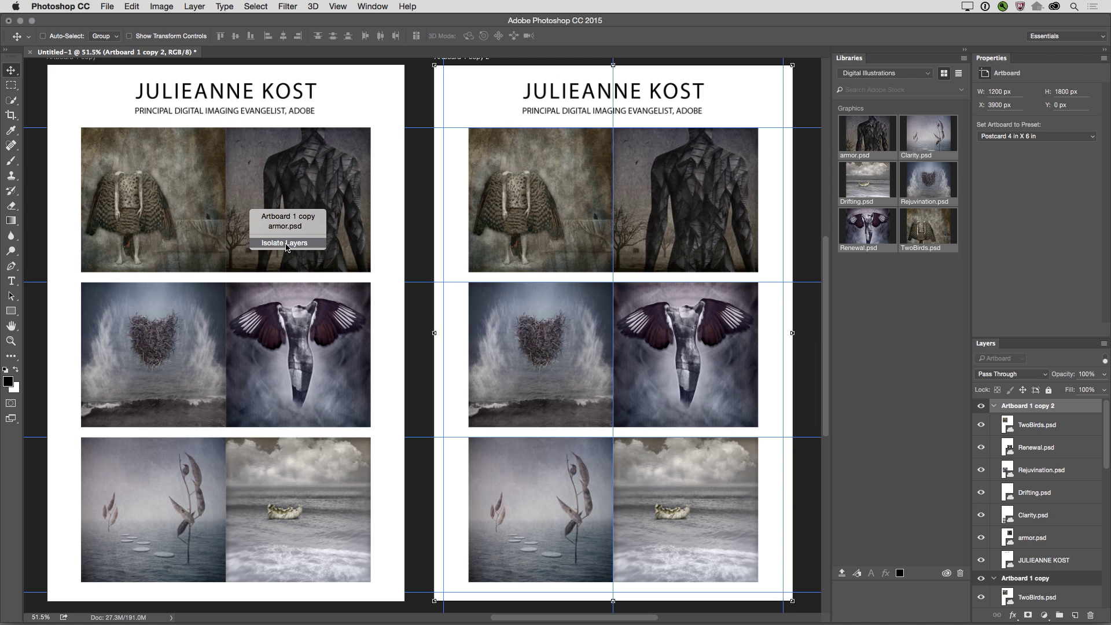
pyautogui.click(315, 243)
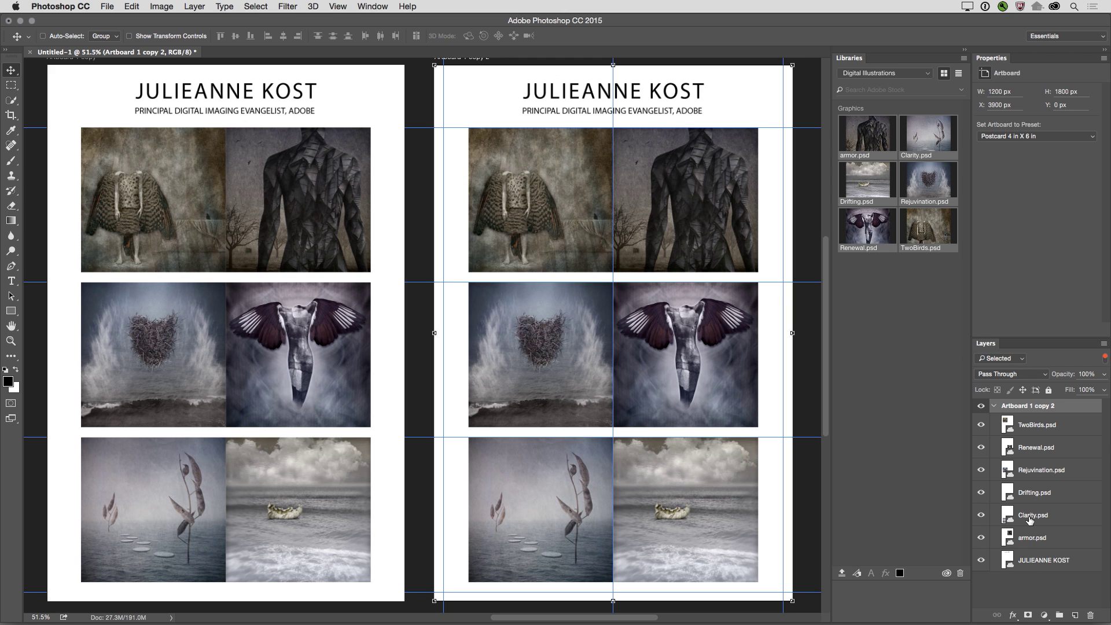
pyautogui.click(1107, 359)
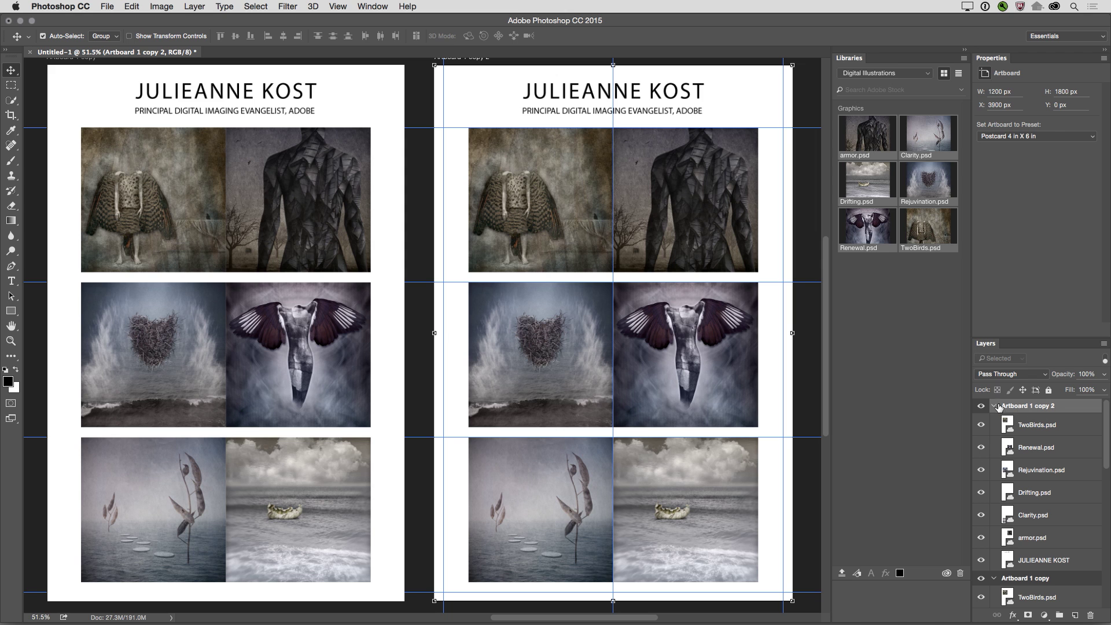
pyautogui.keyDown('super'); pyautogui.click(999, 406); pyautogui.keyUp('super')
# Select Artboard 1 copy 2 and Artboard 1 copy in the Layers panel and delete both
pyautogui.keyDown('super'); pyautogui.click(995, 407); pyautogui.keyUp('super')
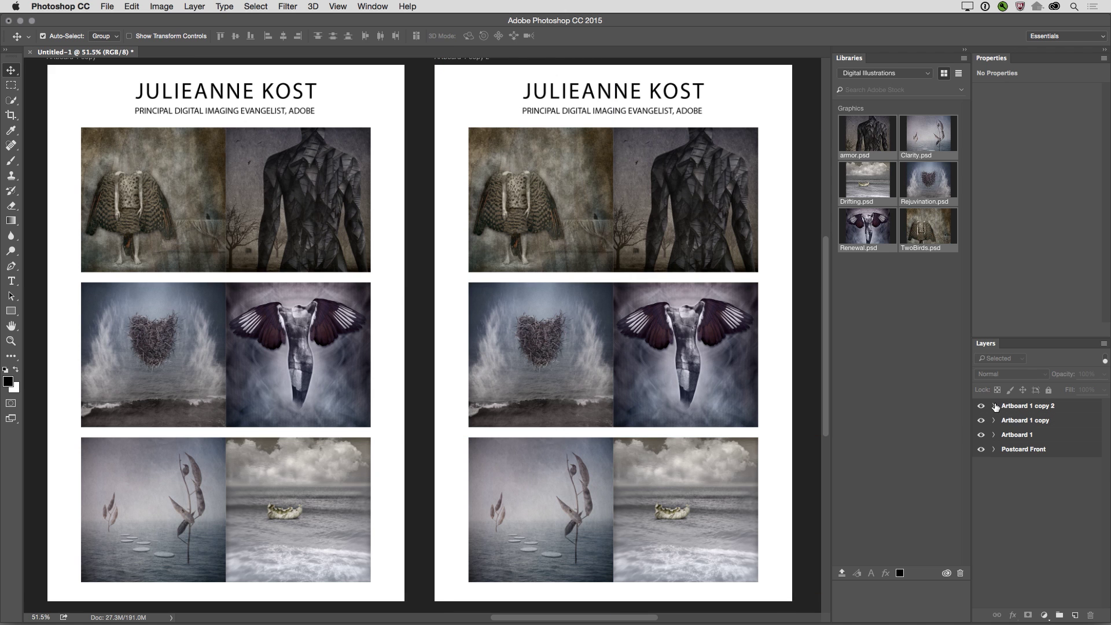
pyautogui.click(1017, 409)
pyautogui.keyDown('shift'); pyautogui.click(1019, 421); pyautogui.keyUp('shift')
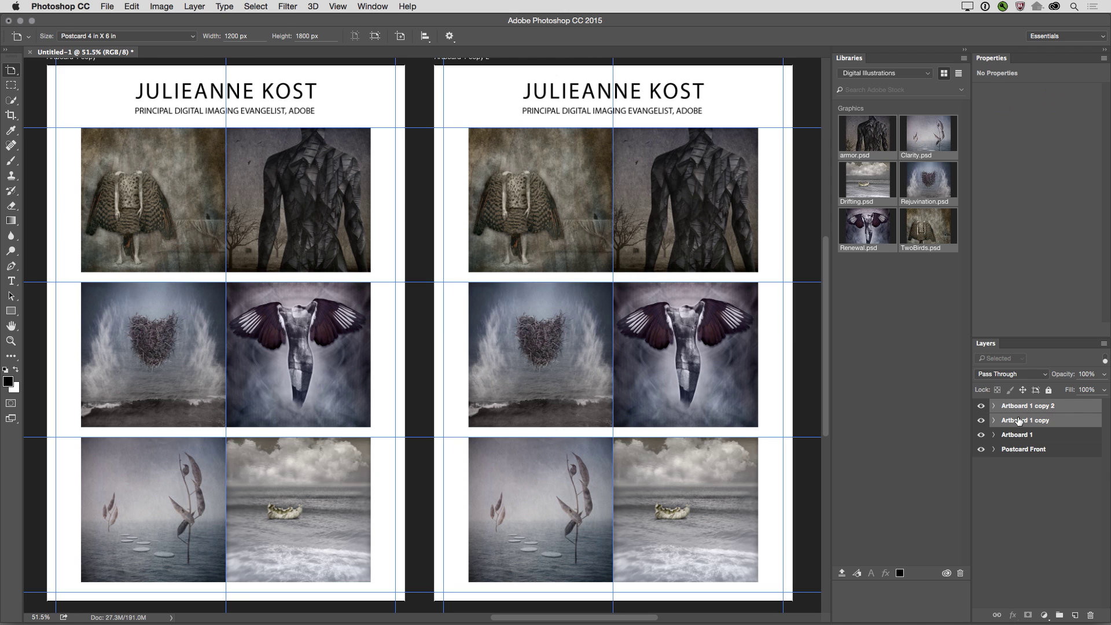
pyautogui.press('Delete')
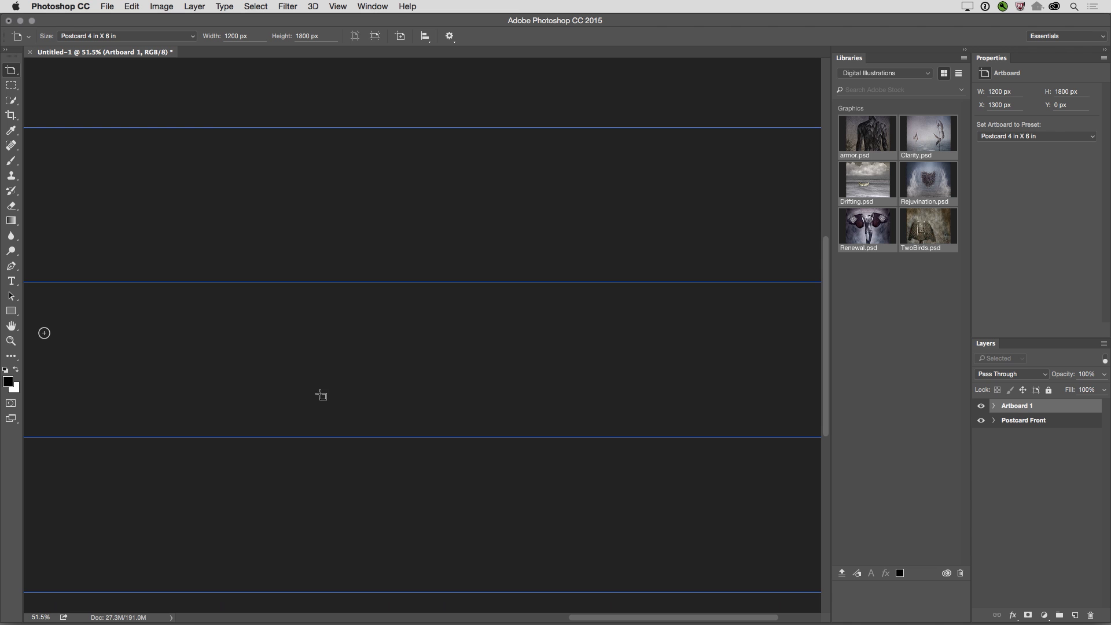
pyautogui.hscroll(-10, 281, 387)
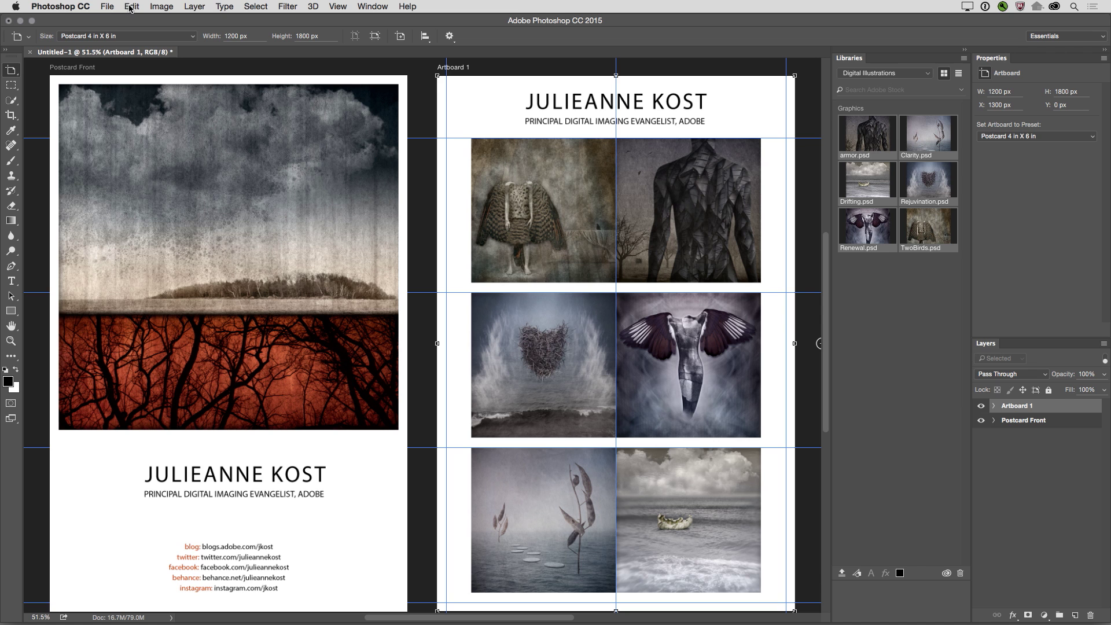
# Review the Export As settings for both 1200 × 1800 artboards, then close without exporting
pyautogui.click(109, 8)
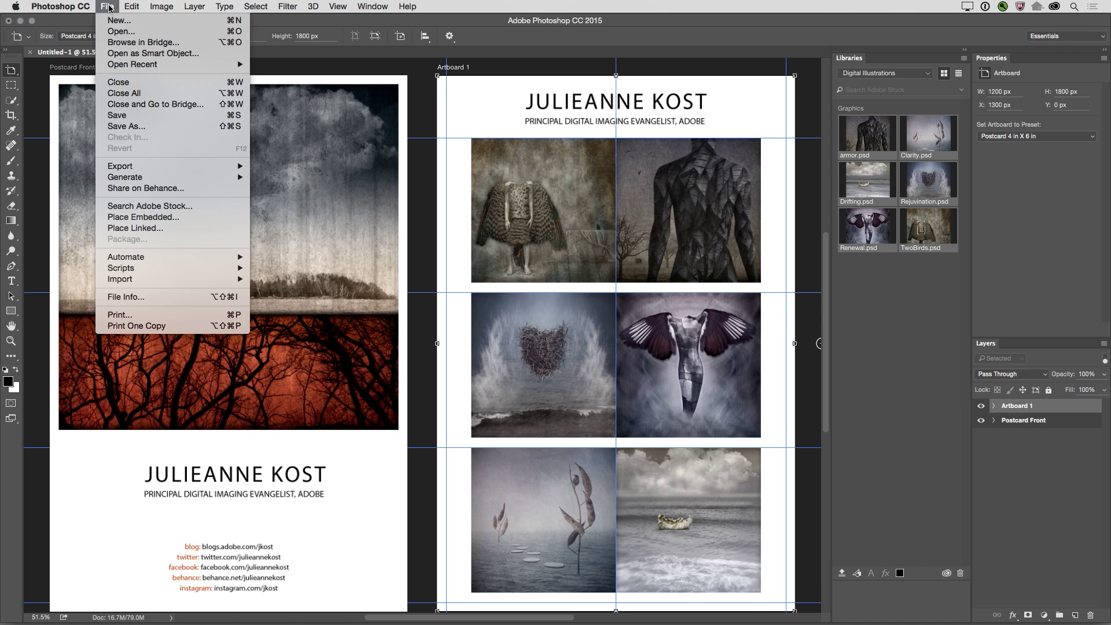
pyautogui.moveTo(129, 168)
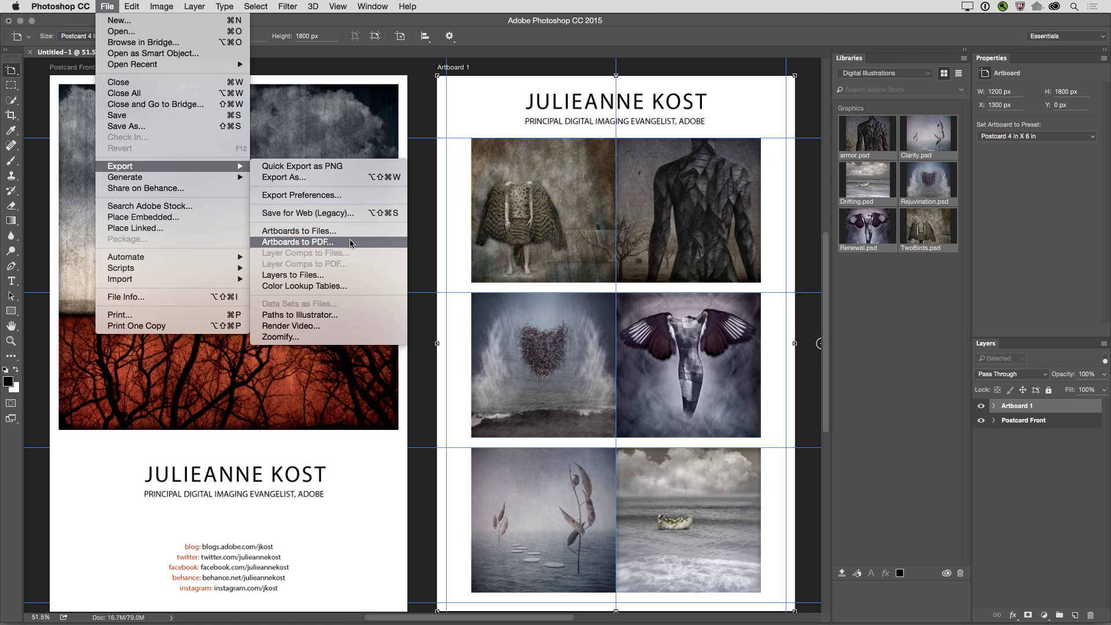
pyautogui.click(353, 181)
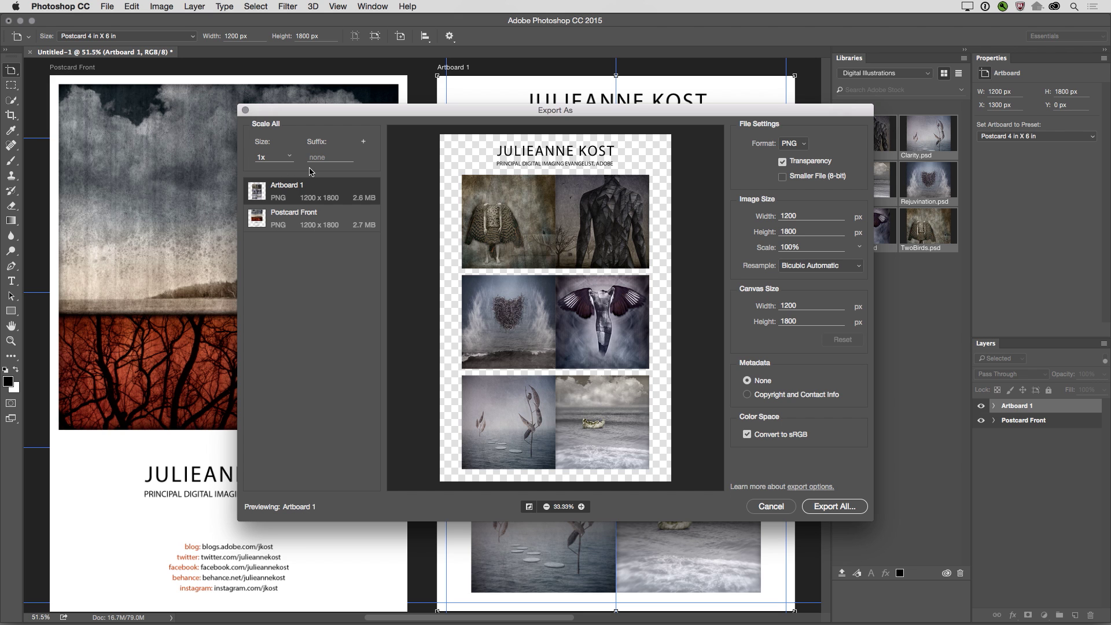
pyautogui.click(778, 508)
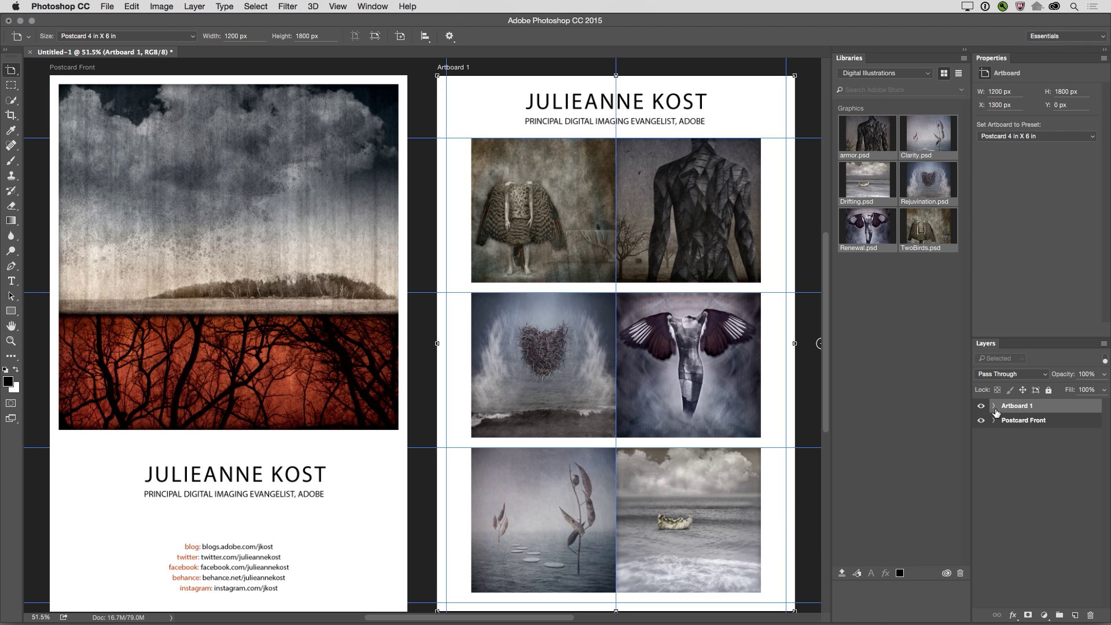
# Select the TwoBirds, Renewal, Rejuvenation and Drifting layers in Artboard 1 and choose Export As for them
pyautogui.click(994, 406)
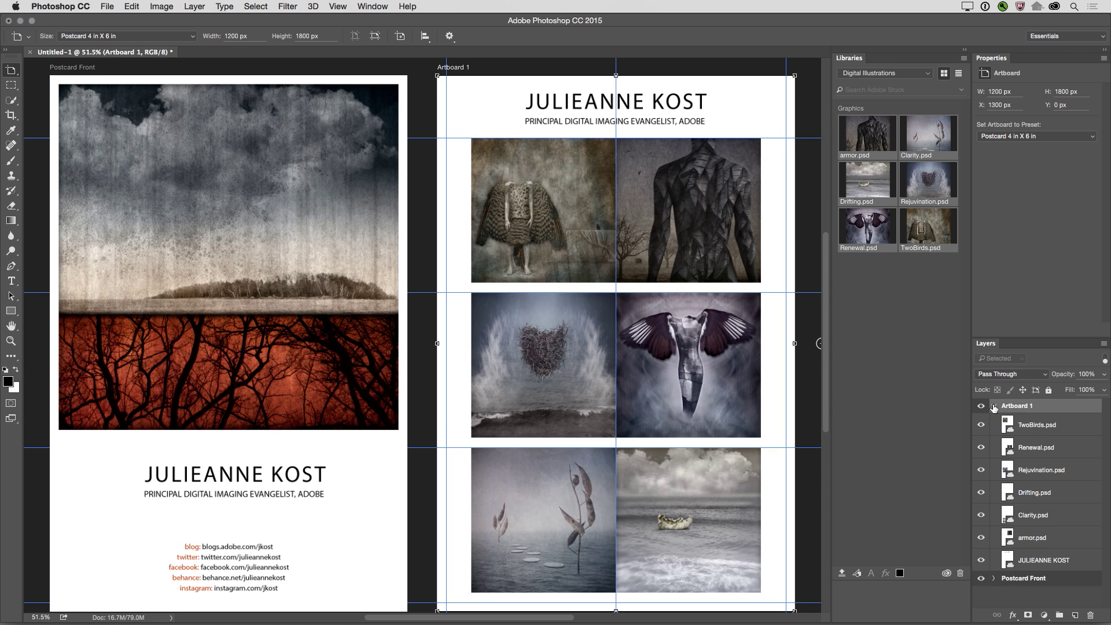
pyautogui.click(1037, 428)
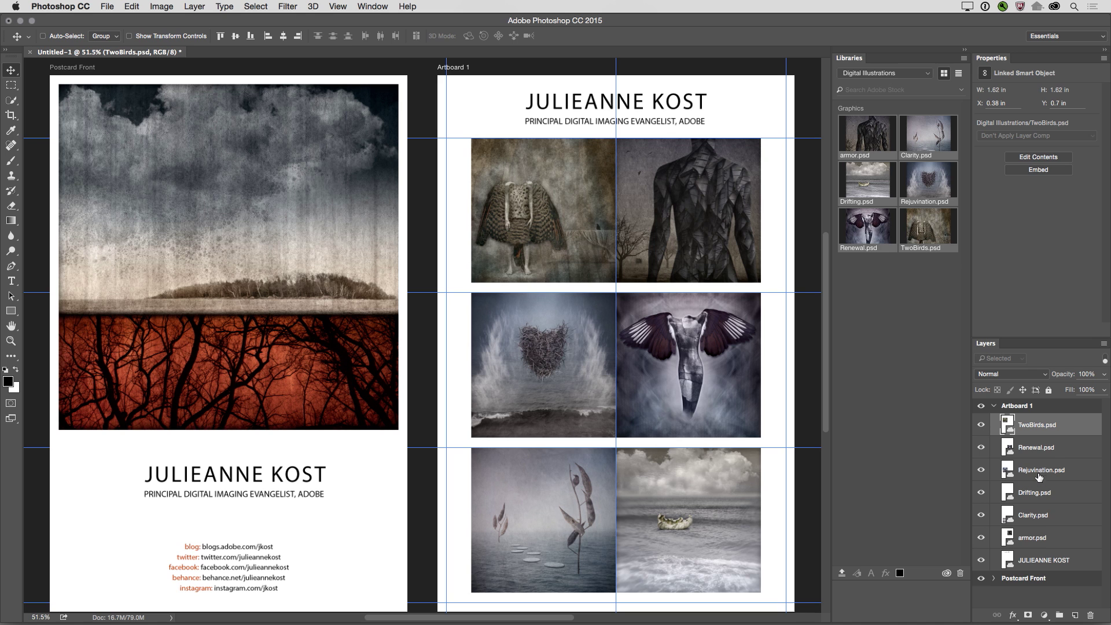
pyautogui.keyDown('shift'); pyautogui.click(1034, 485); pyautogui.keyUp('shift')
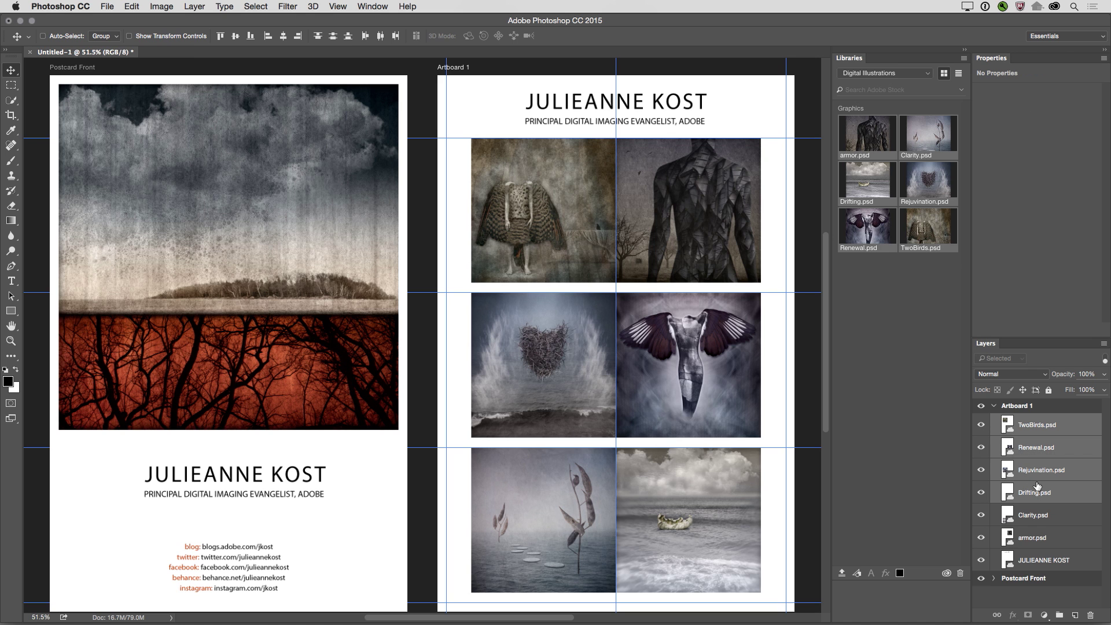
pyautogui.rightClick(1045, 490)
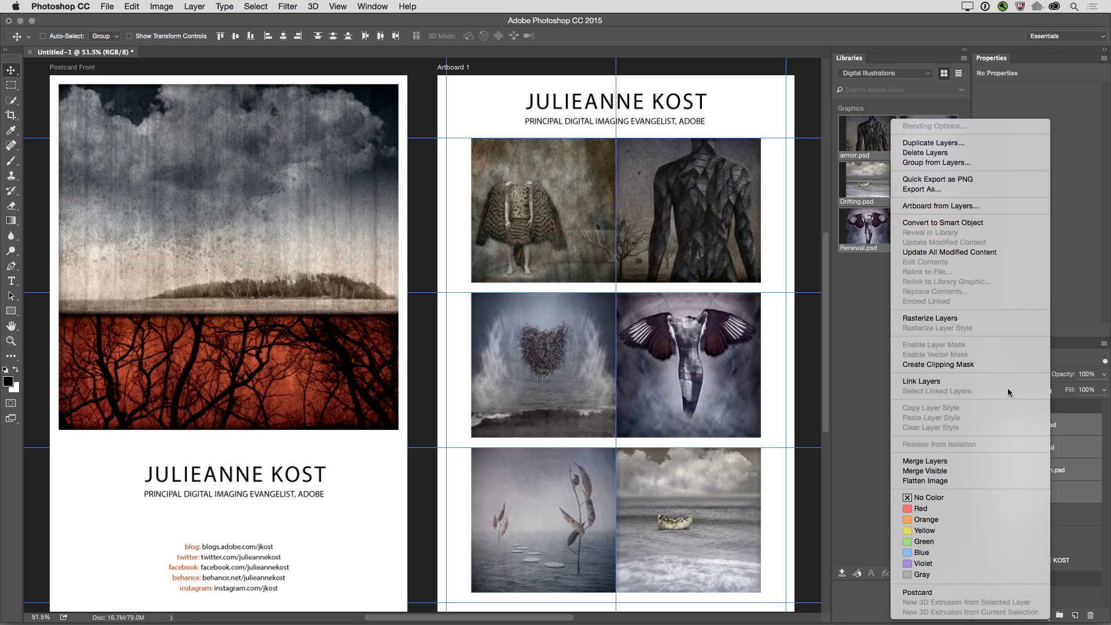
pyautogui.click(958, 190)
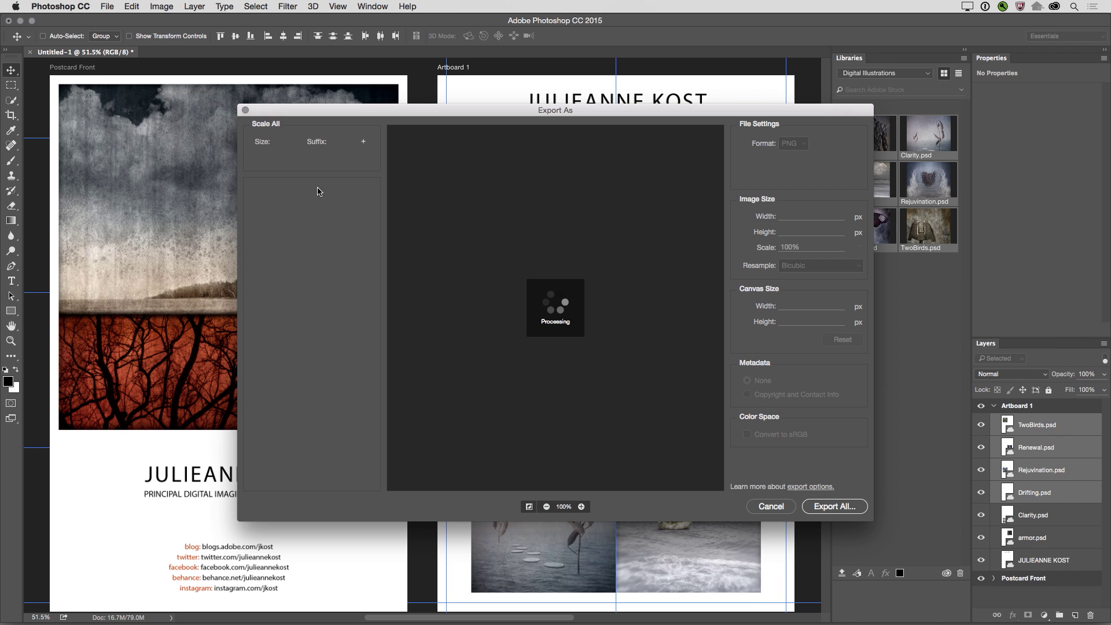